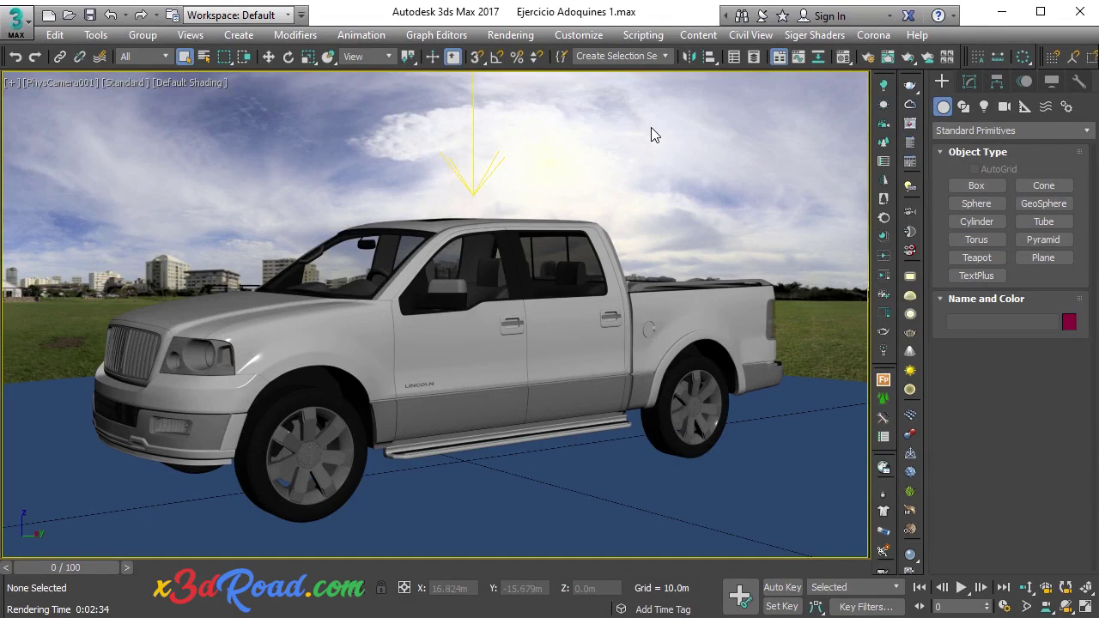
# Step: Select the circular ground object and create a VRayMtl material in the Slate Material Editor, displaying its parameters
pyautogui.click(843, 56)
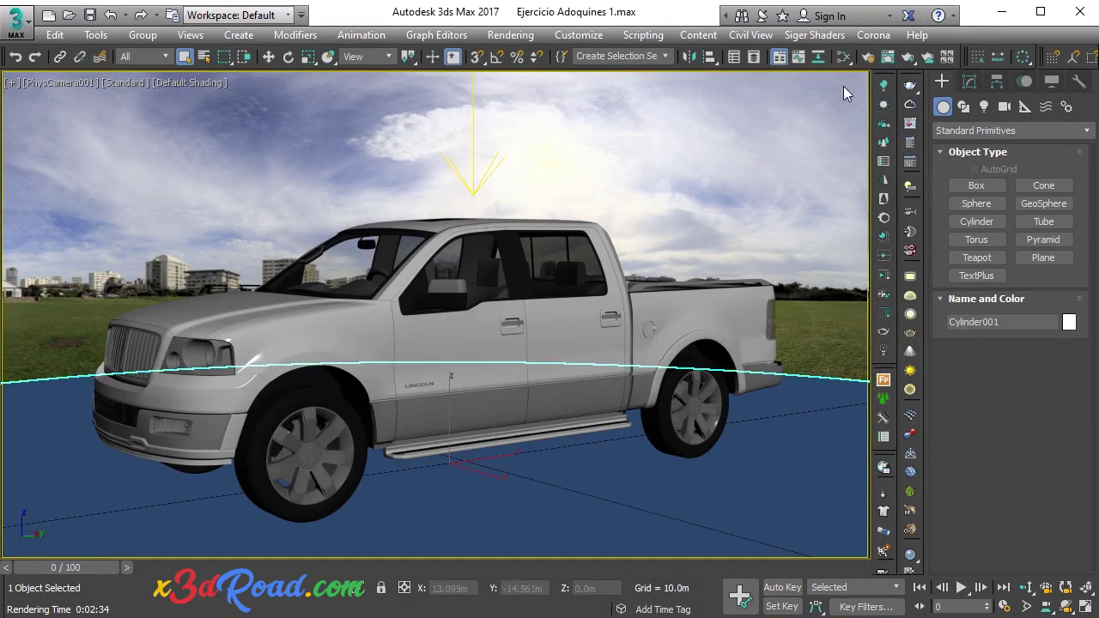
pyautogui.click(842, 58)
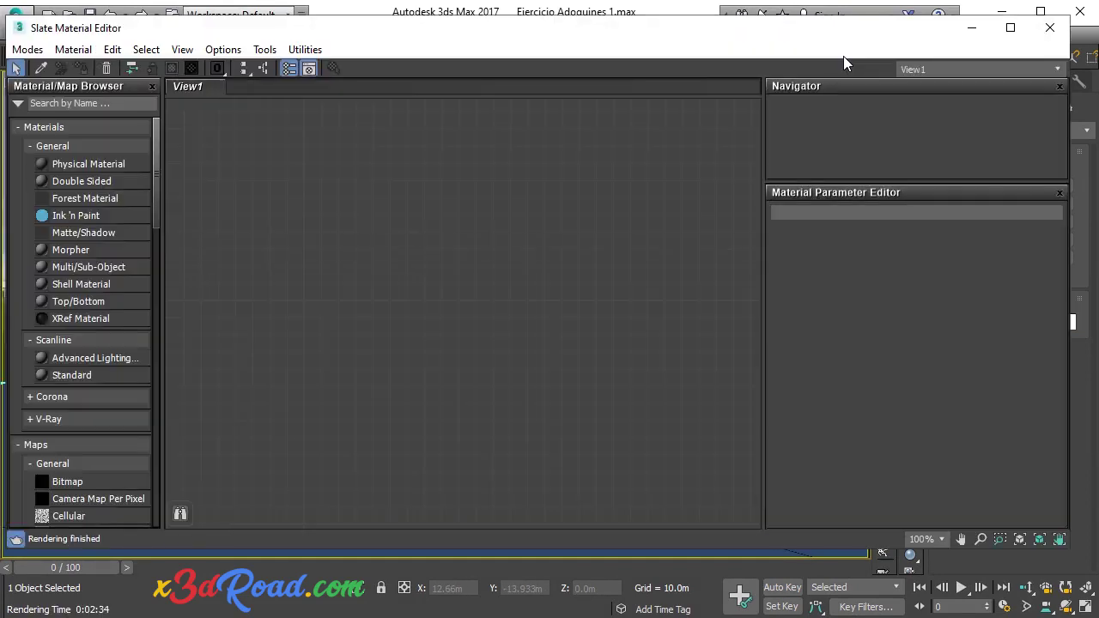
pyautogui.rightClick(386, 239)
pyautogui.moveTo(466, 245)
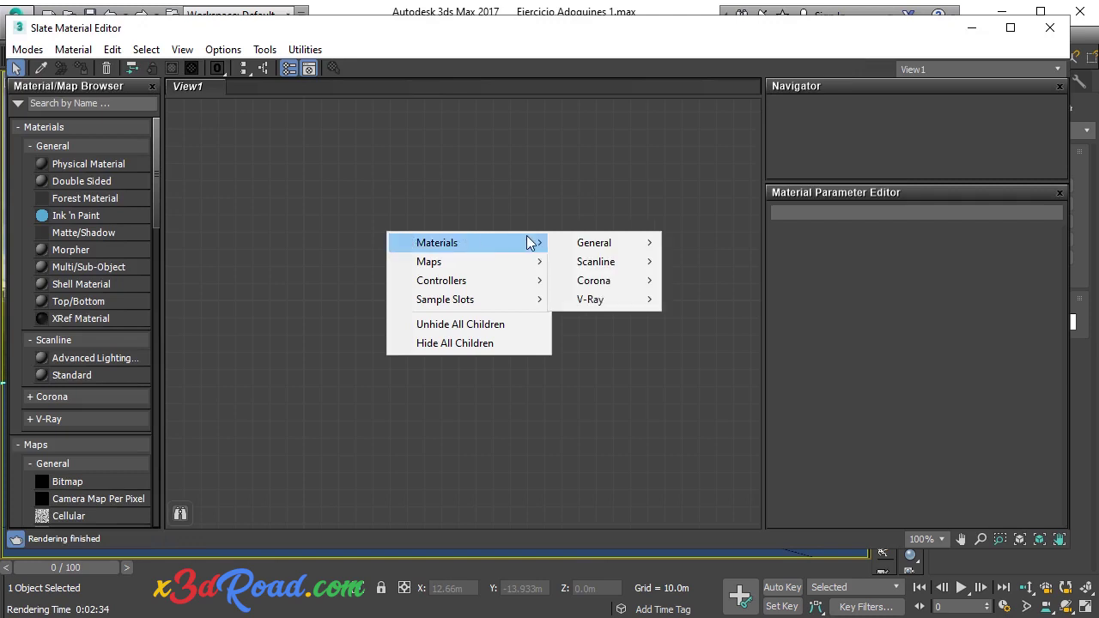
pyautogui.moveTo(583, 300)
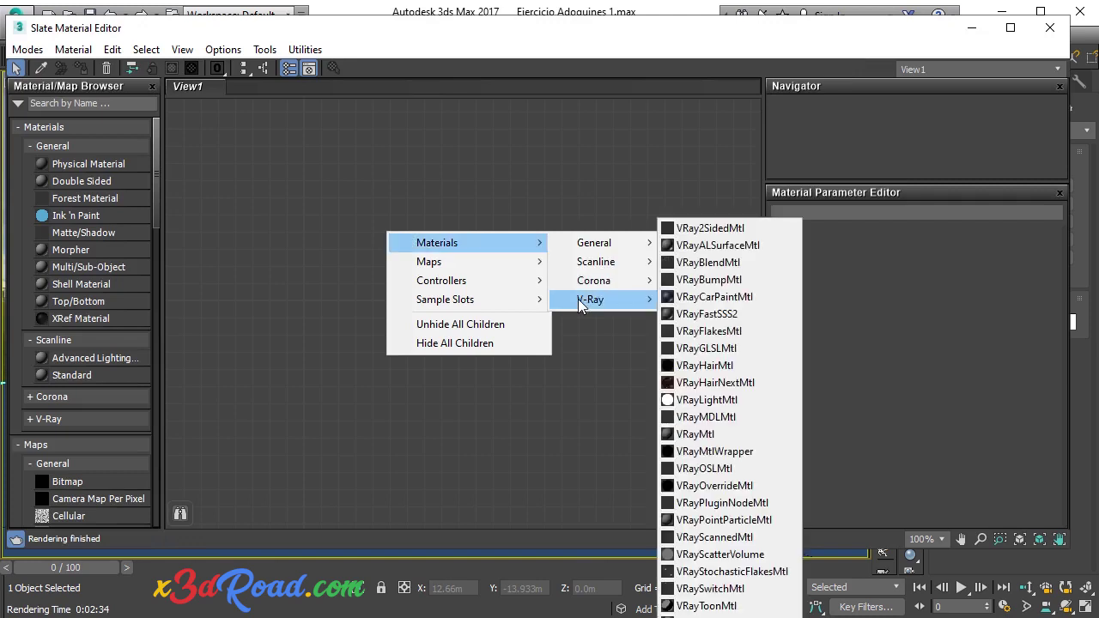
pyautogui.click(697, 439)
pyautogui.moveTo(392, 240); pyautogui.dragTo(419, 153)
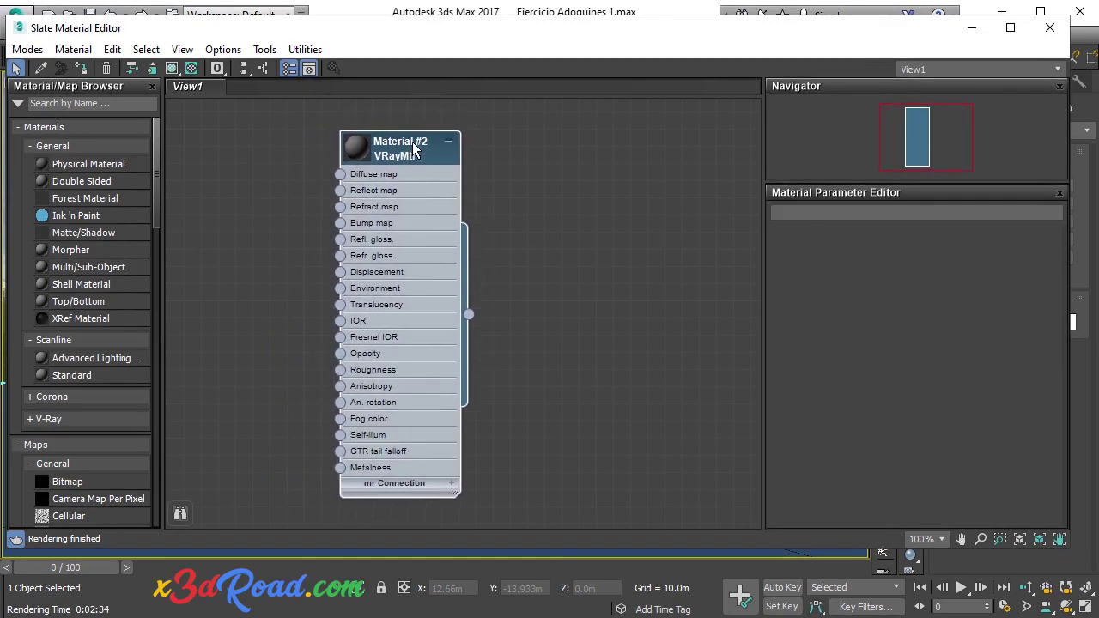
pyautogui.doubleClick(409, 151)
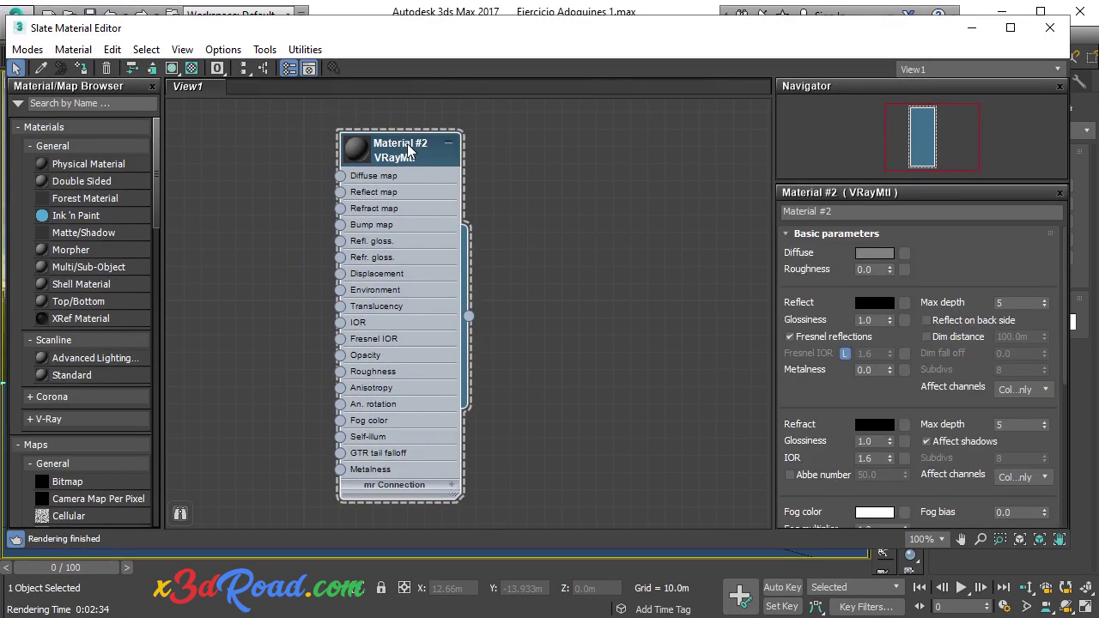
# Step: Assign the bitmap cobblestone_floor_04_diff_2k from the cobblestone_floor_0400_2k folder to the material's Diffuse map
pyautogui.click(903, 253)
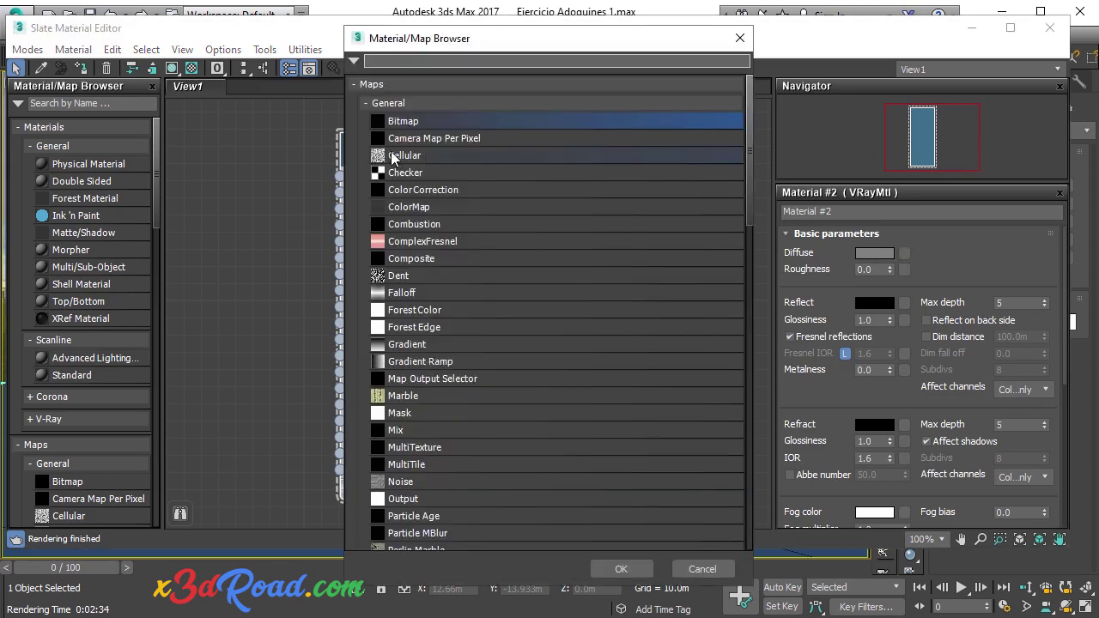
pyautogui.press('Escape')
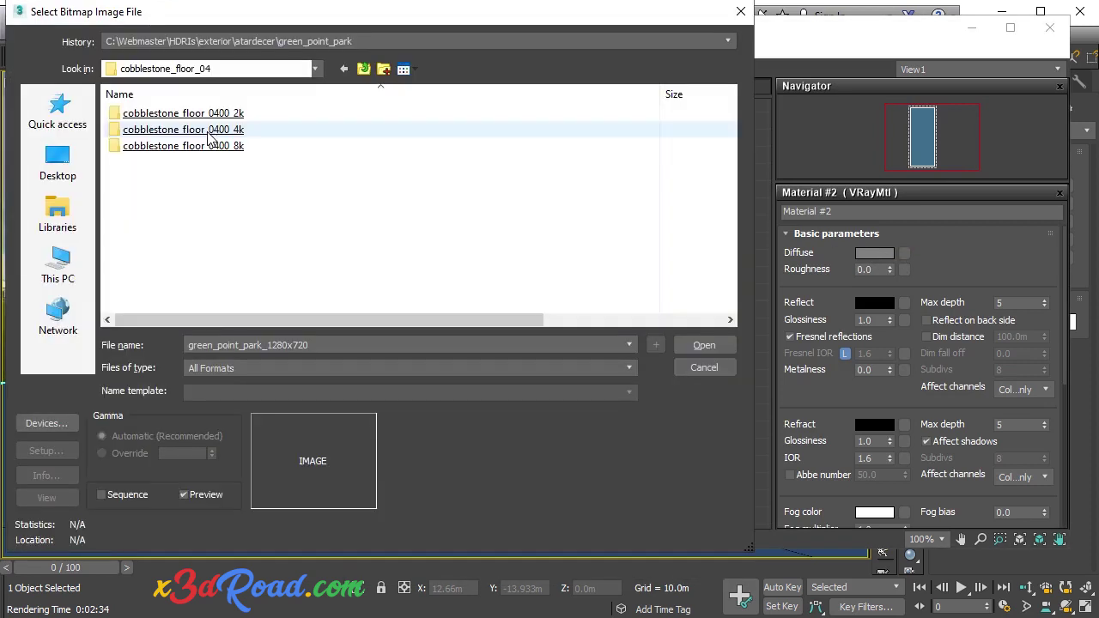
pyautogui.doubleClick(228, 121)
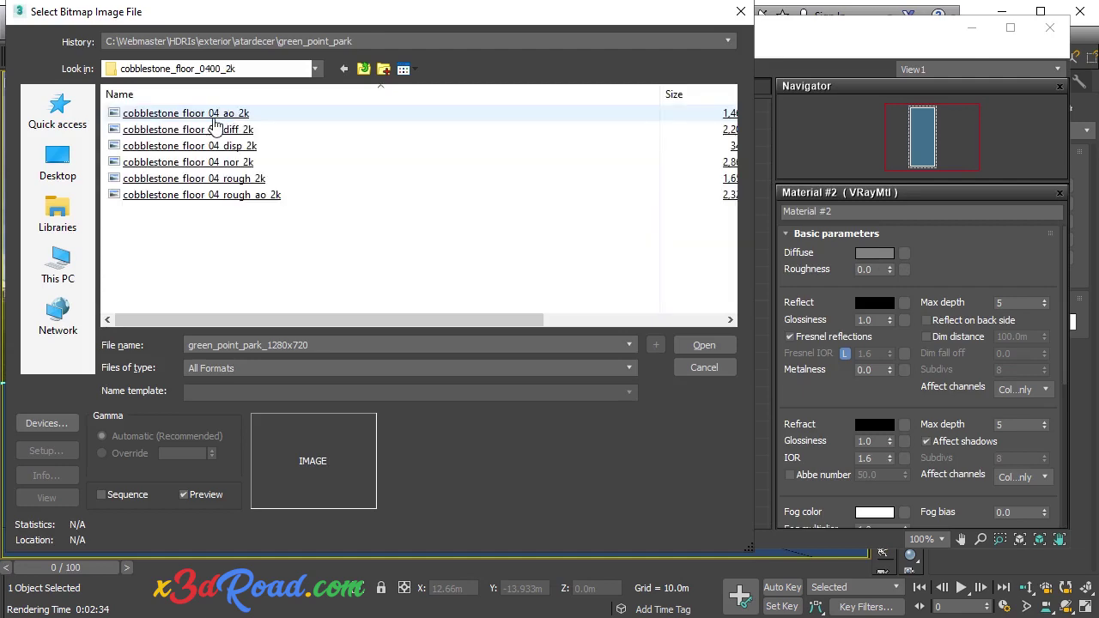
pyautogui.click(233, 129)
pyautogui.doubleClick(234, 128)
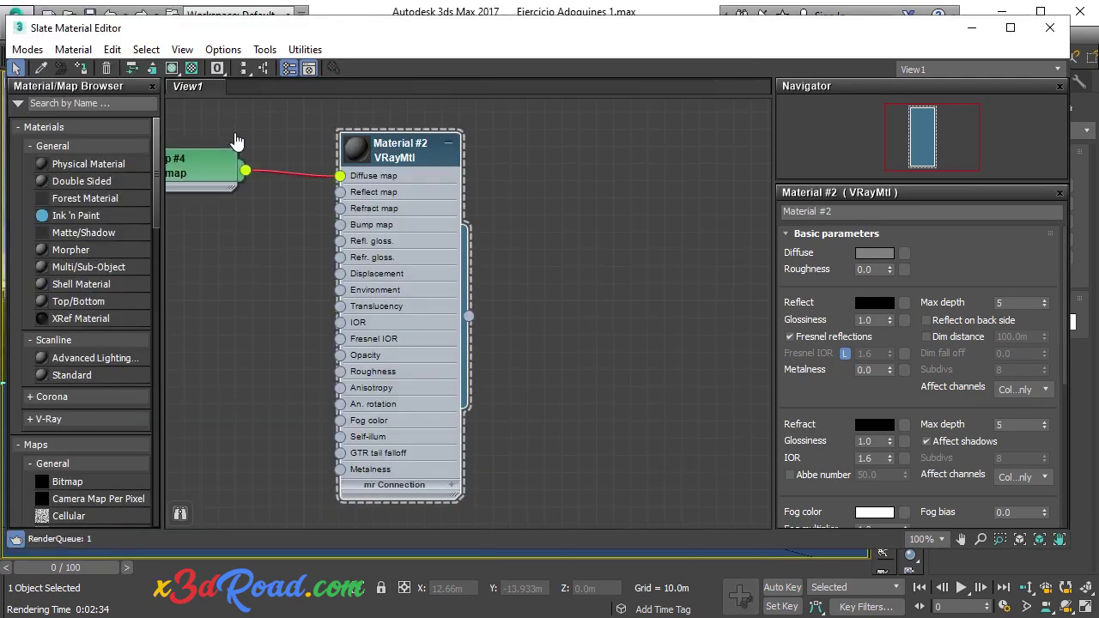
# Step: Assign the bitmap cobblestone_floor_04_nor_2k to the material's Bump map and set the bump amount to 35
pyautogui.scroll(-2, 1073, 414)
pyautogui.scroll(-5, 1072, 414)
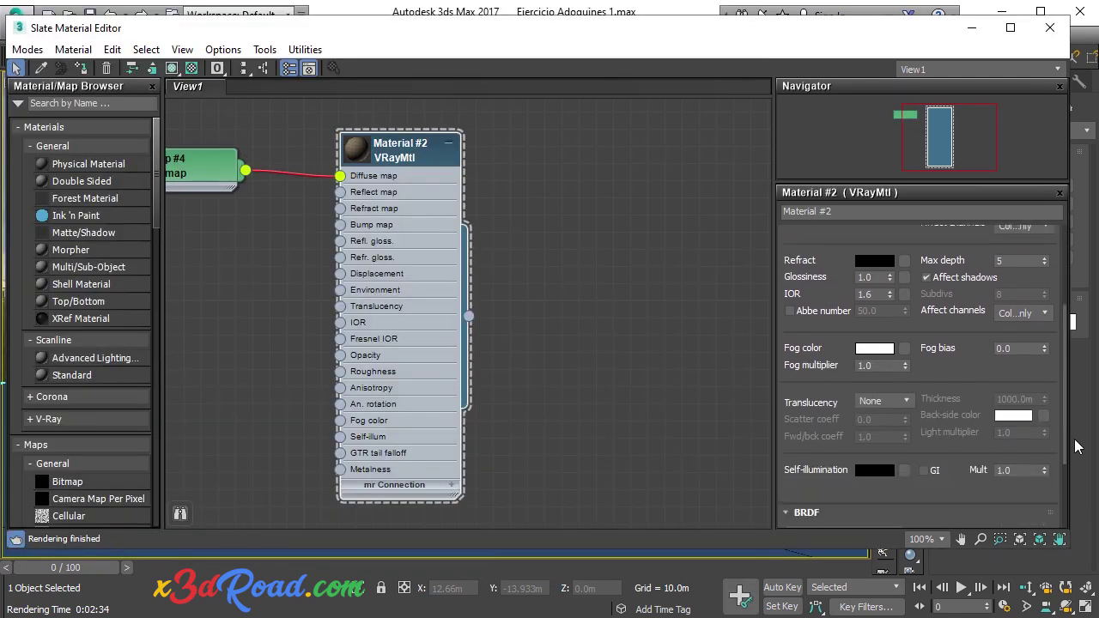
pyautogui.click(805, 501)
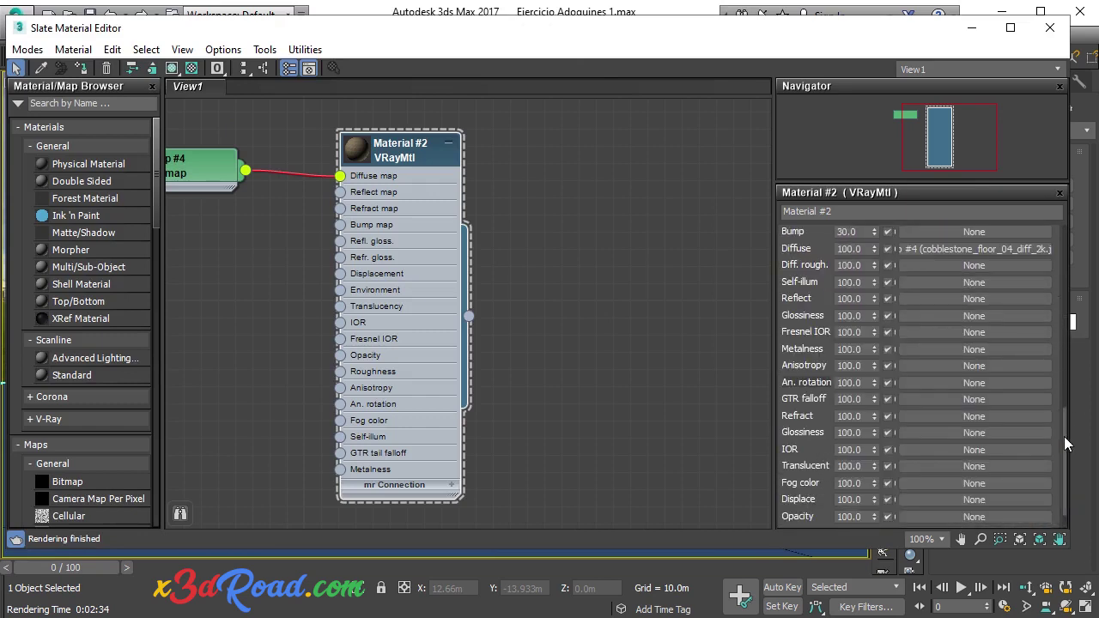
pyautogui.scroll(3, 1069, 447)
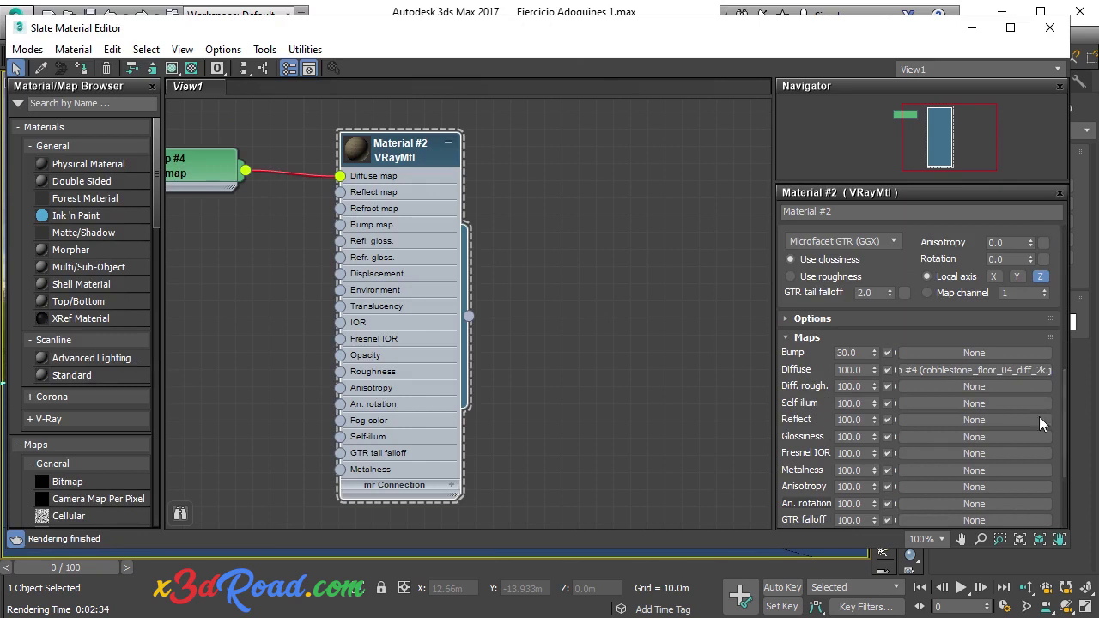
pyautogui.click(944, 352)
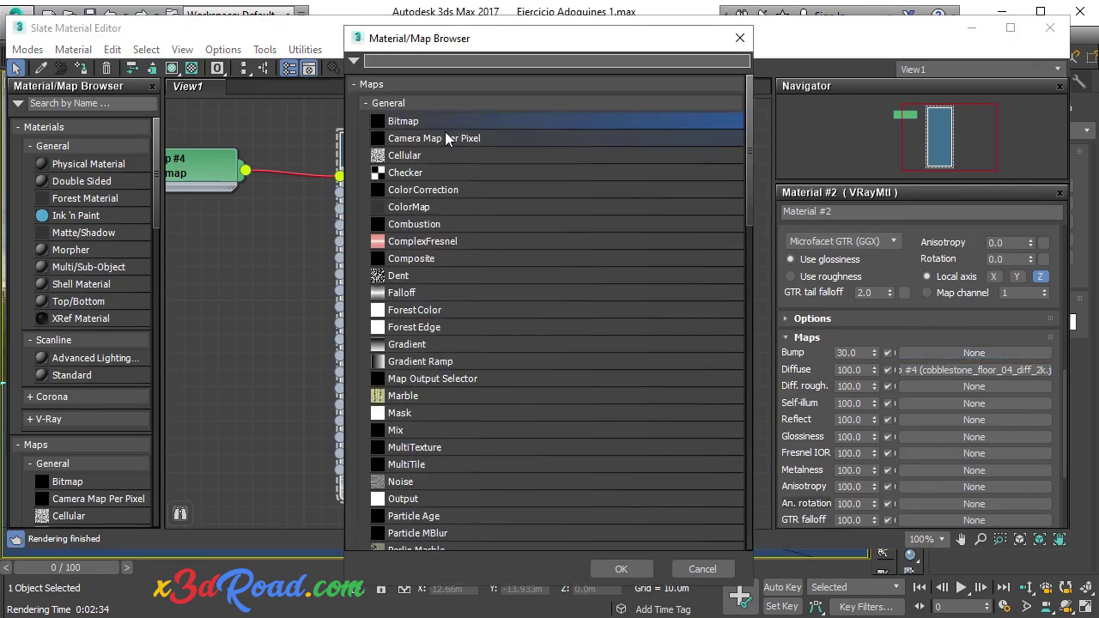
pyautogui.doubleClick(411, 121)
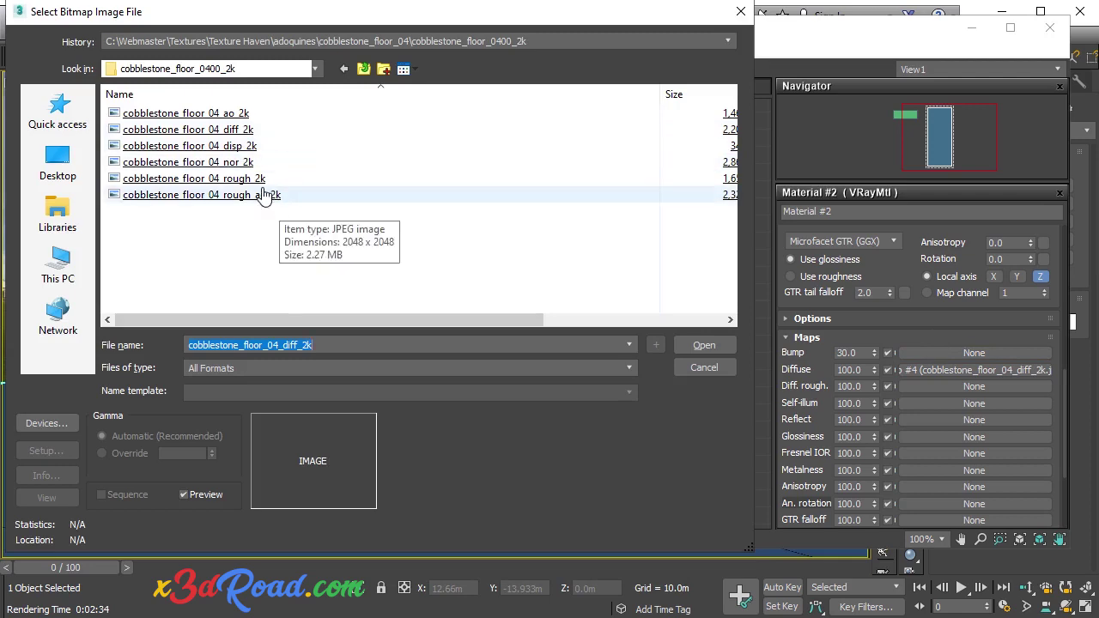
pyautogui.doubleClick(234, 167)
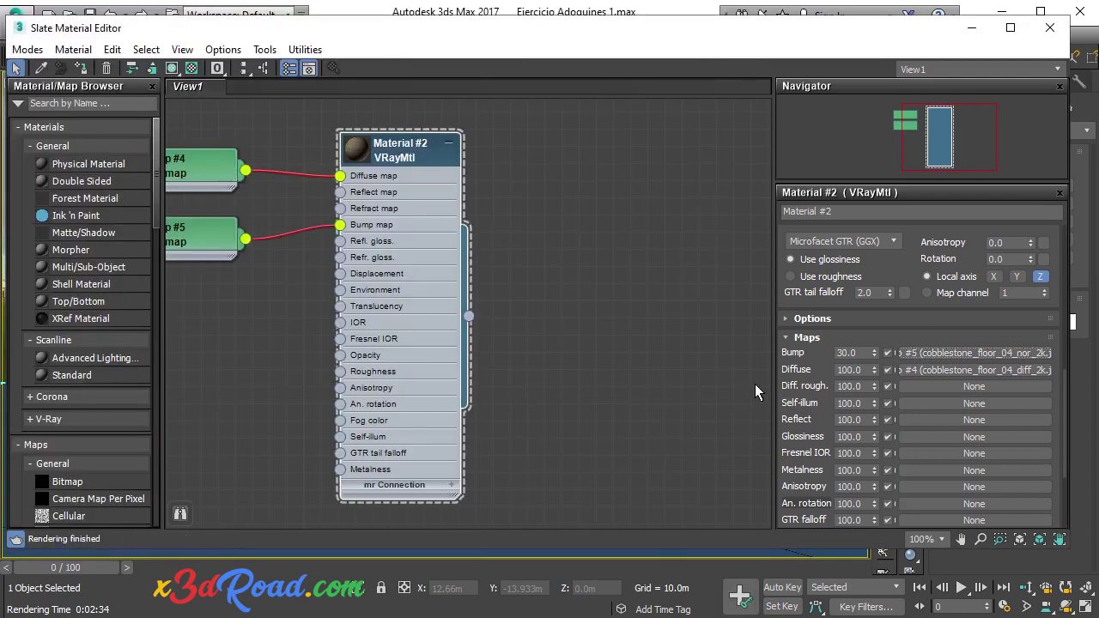
pyautogui.click(850, 353)
pyautogui.write('35')
pyautogui.press('Return')
# Step: Set the material's Displace amount to 1 and assign the bitmap cobblestone_floor_04_disp_2k to its displacement map
pyautogui.moveTo(1063, 392); pyautogui.dragTo(1063, 455)
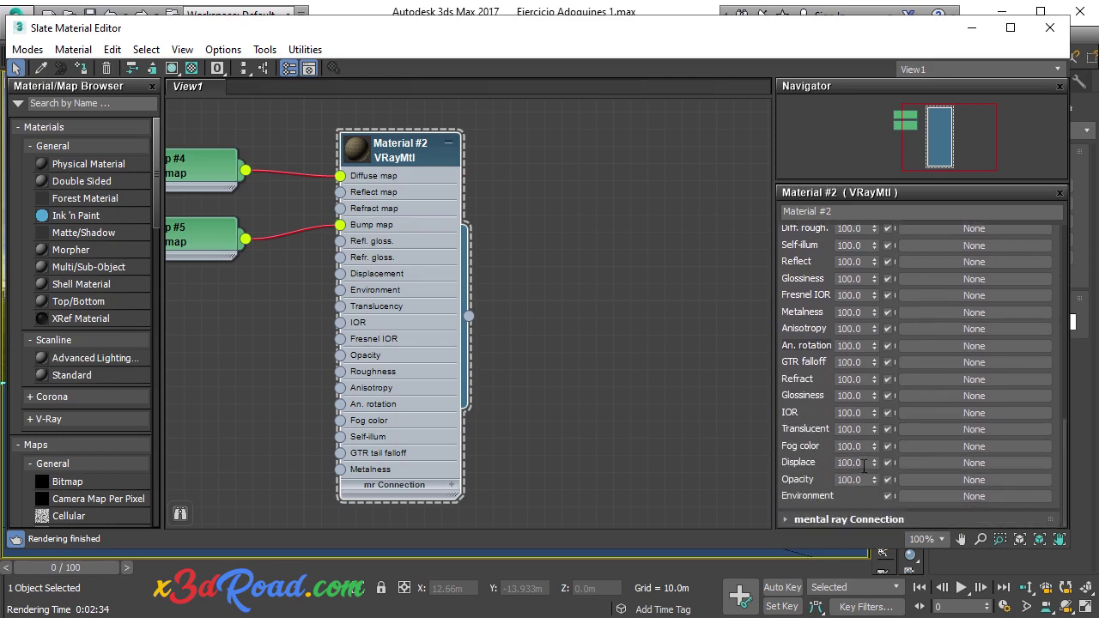
pyautogui.click(848, 462)
pyautogui.write('1')
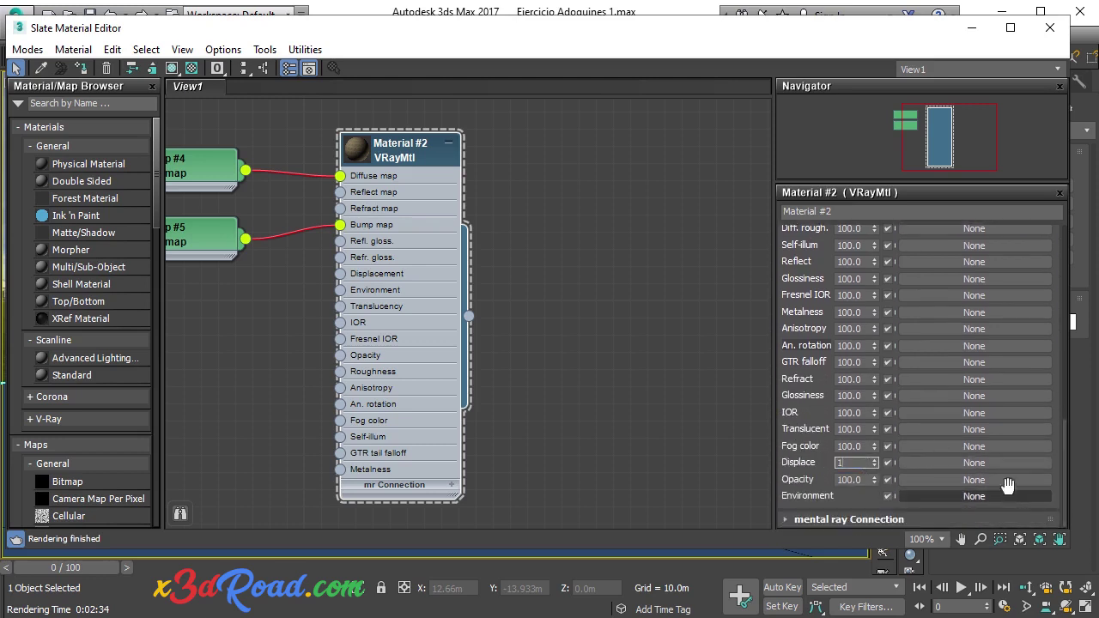
pyautogui.click(984, 463)
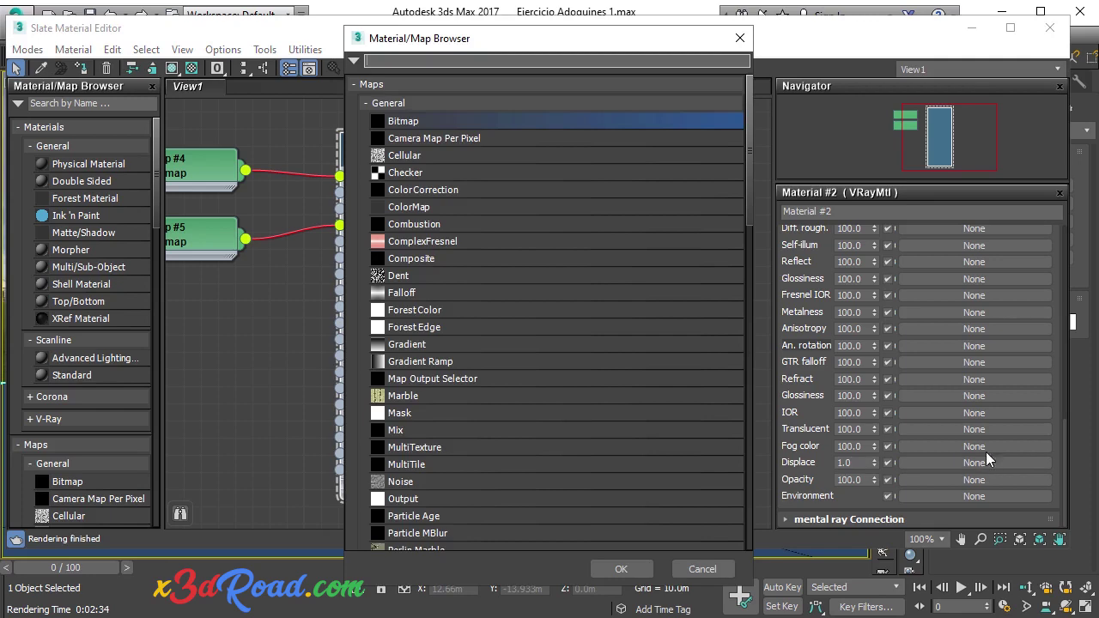
pyautogui.doubleClick(402, 121)
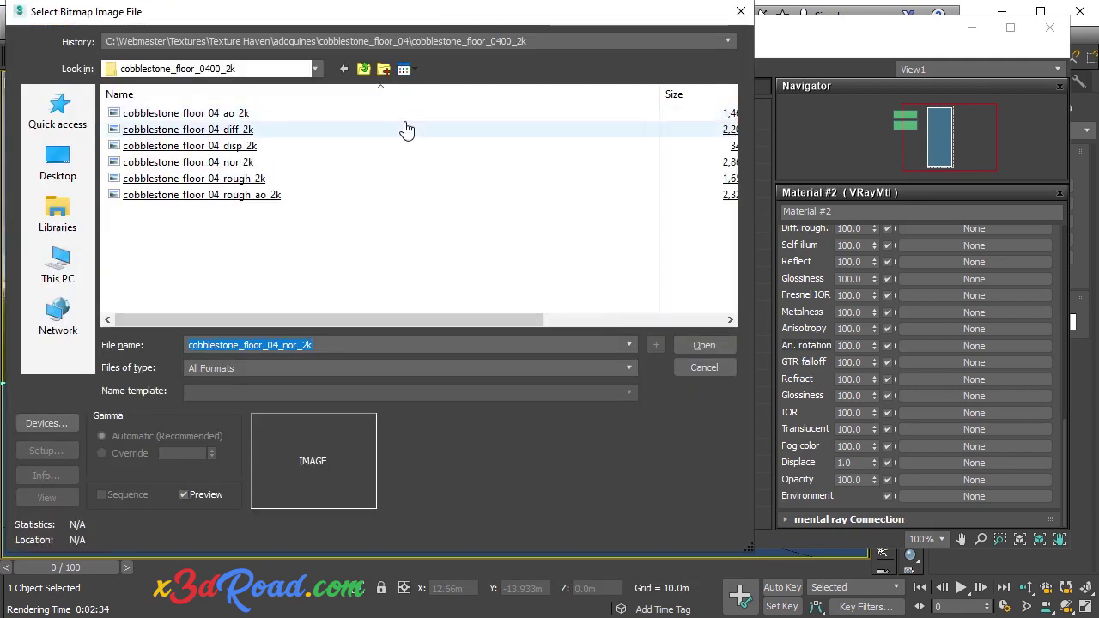
pyautogui.click(233, 146)
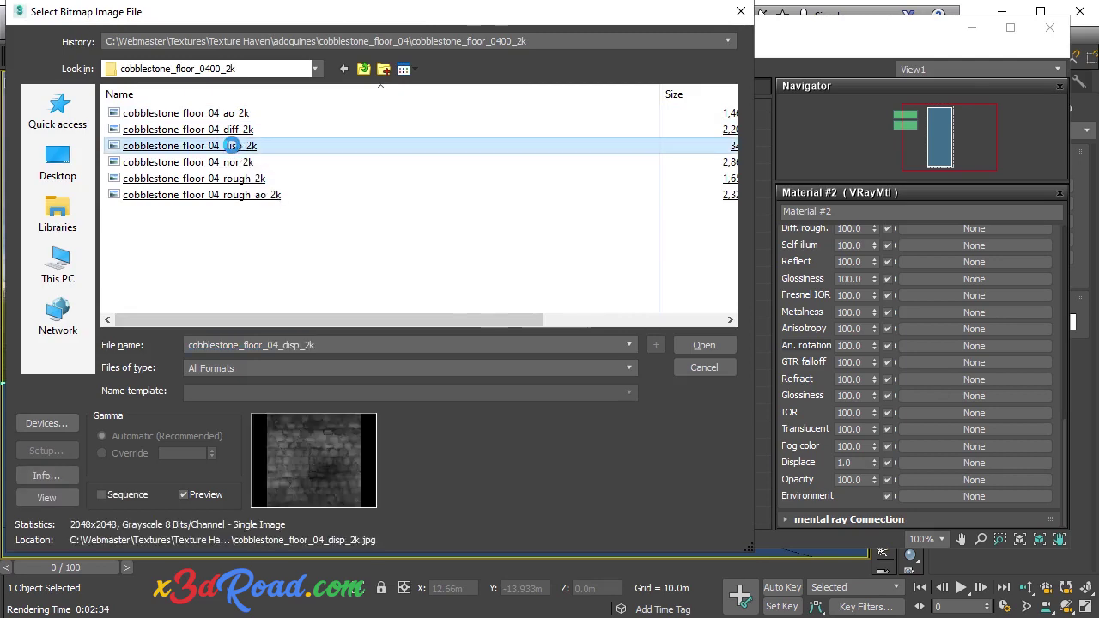
pyautogui.doubleClick(232, 146)
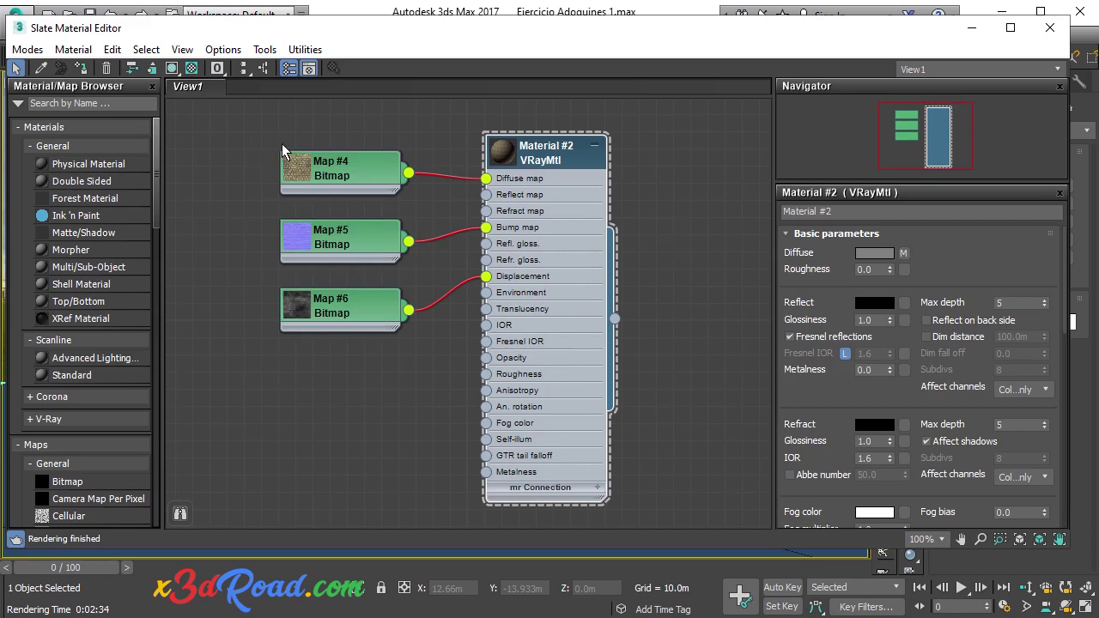
# Step: Assign the cobblestone material to the selected ground, show it shaded in the viewport, and close the material editor
pyautogui.click(83, 71)
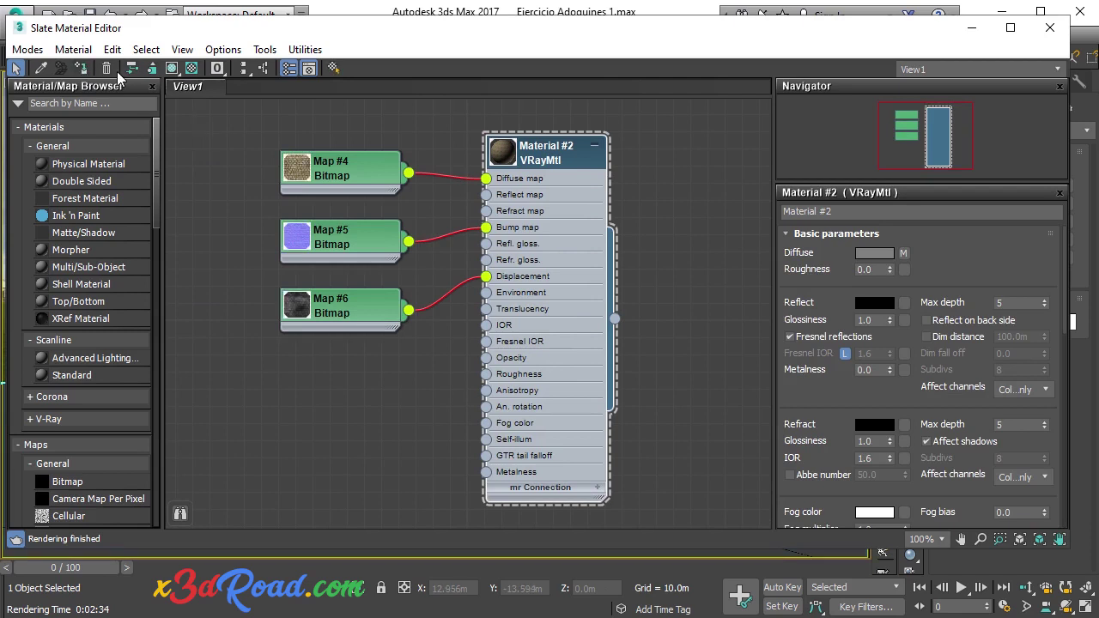
pyautogui.click(172, 69)
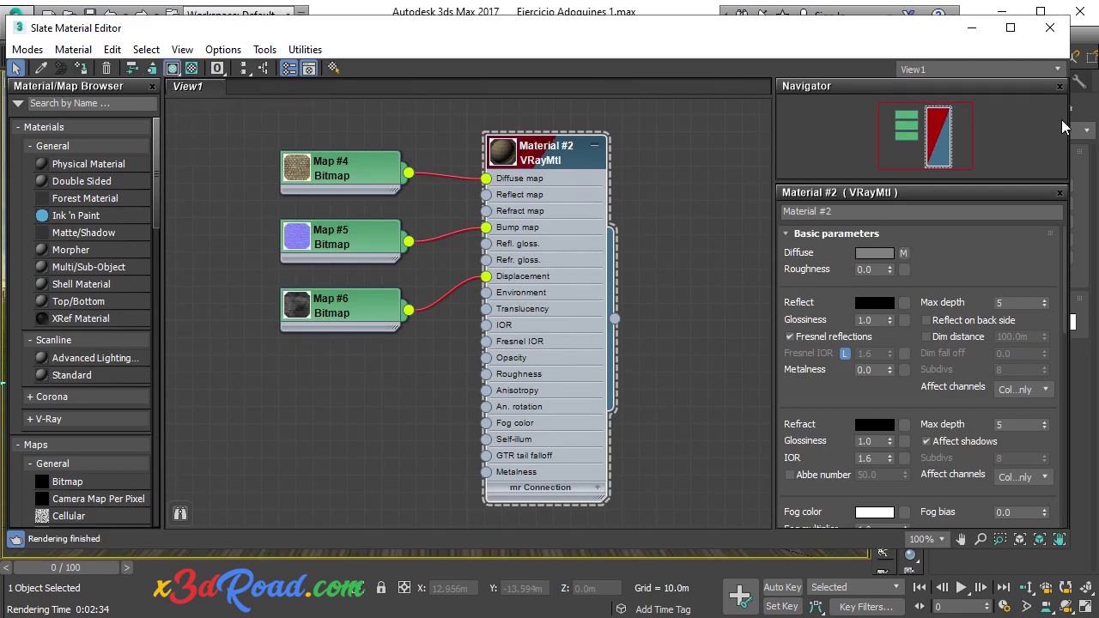
pyautogui.click(1050, 28)
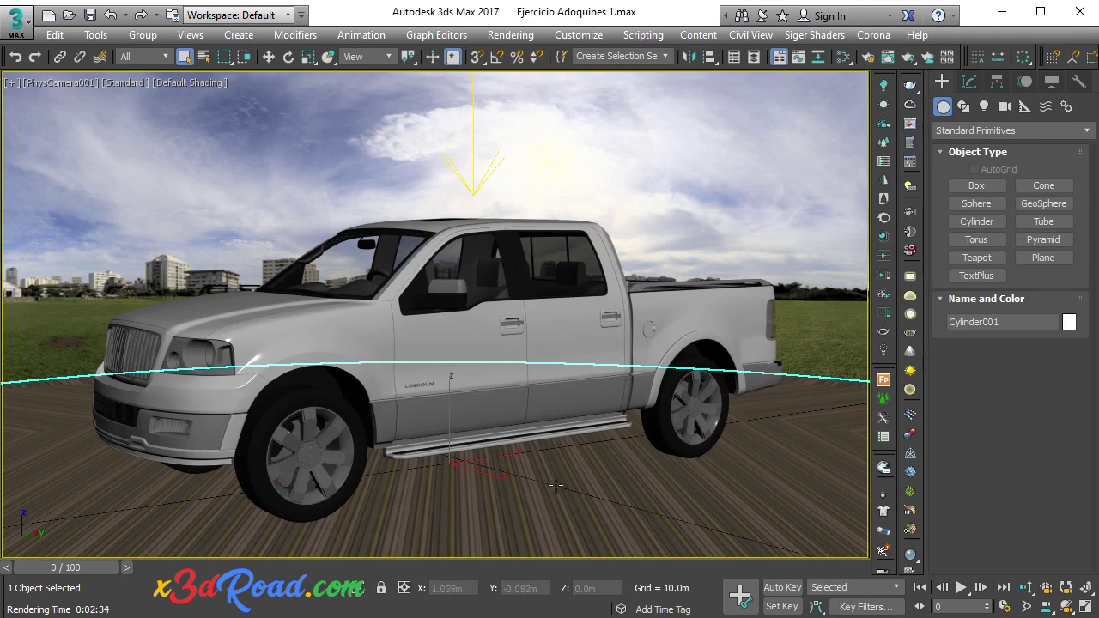
# Step: Add a UVW Map modifier to the ground and turn off Real-World Map Size
pyautogui.click(299, 33)
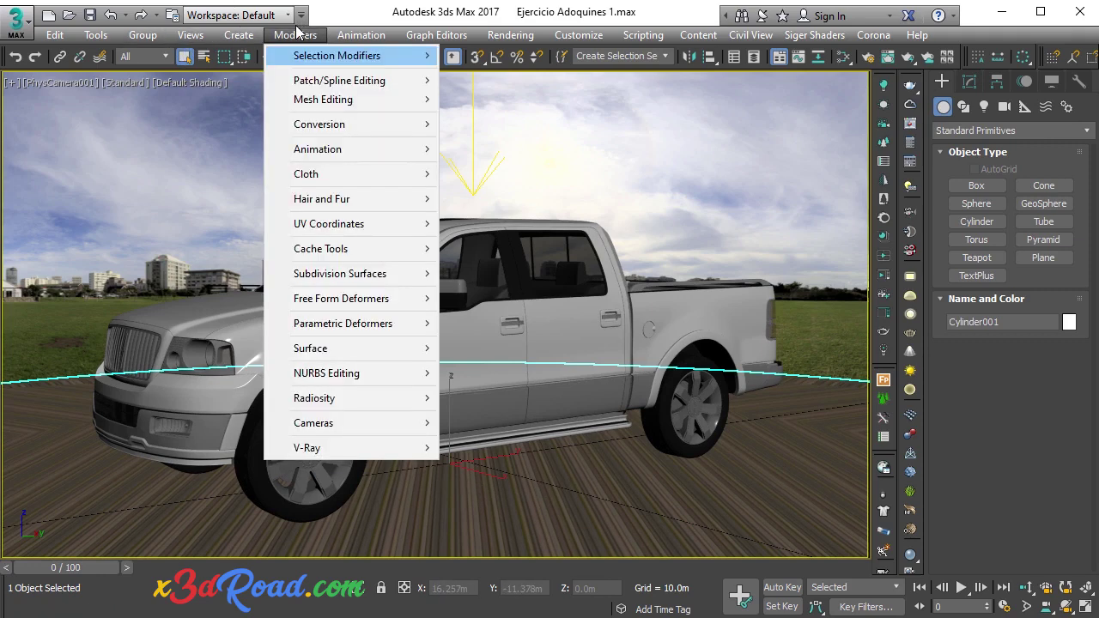
pyautogui.moveTo(351, 229)
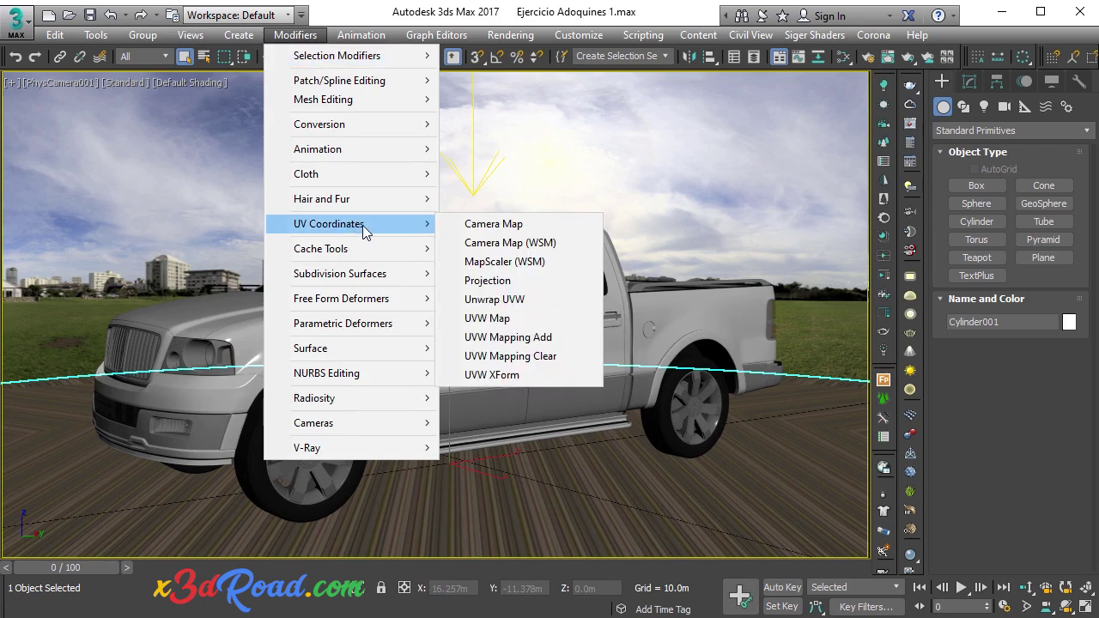
pyautogui.click(503, 320)
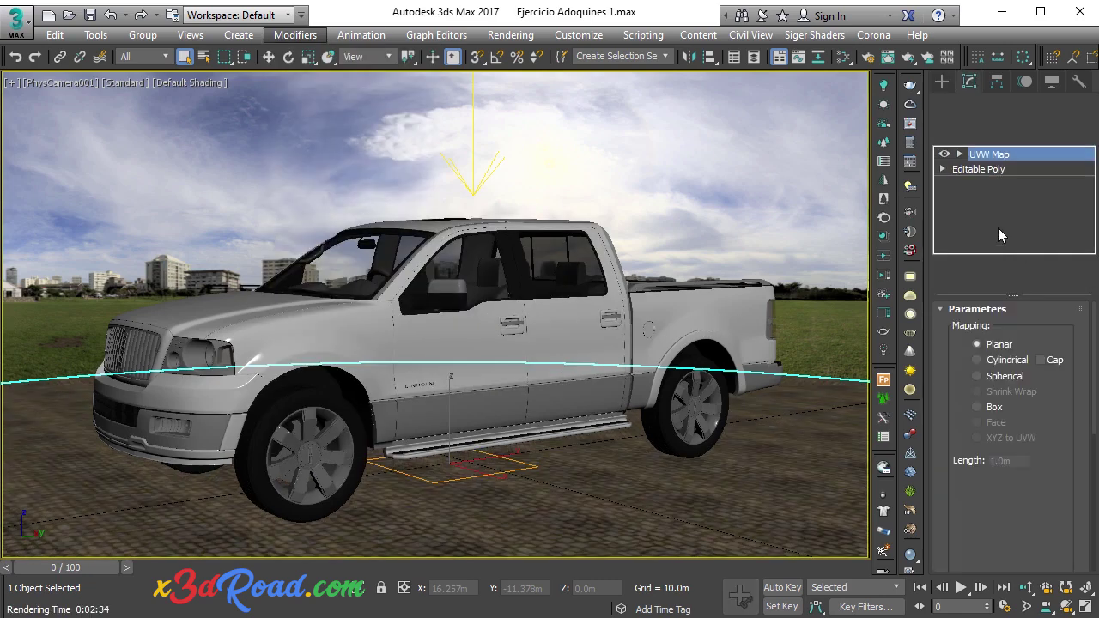
pyautogui.scroll(-3, 993, 465)
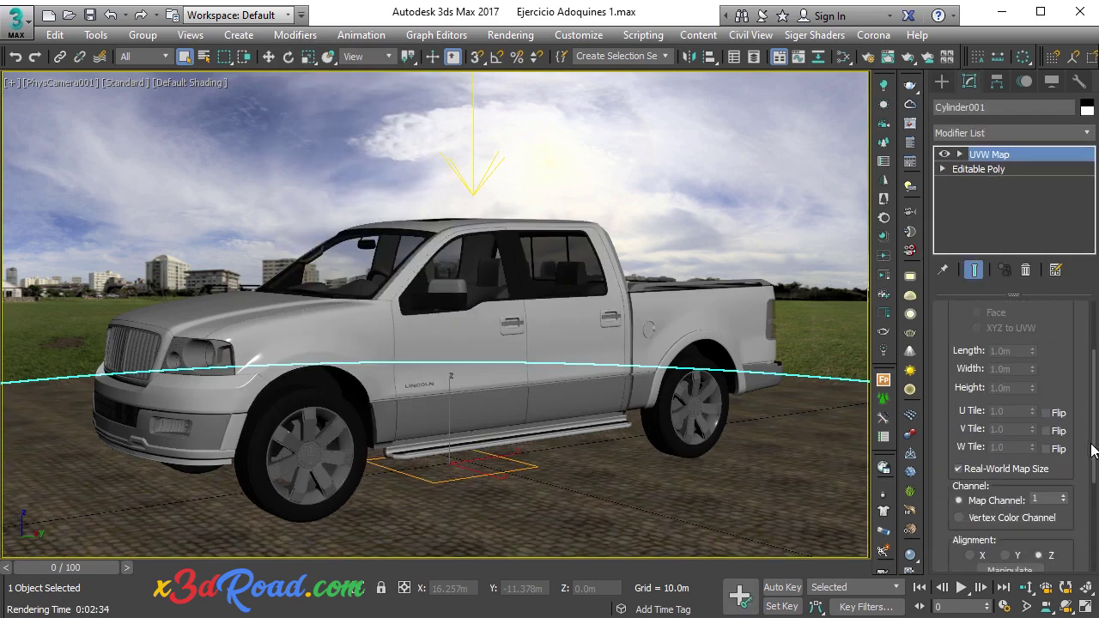
pyautogui.click(958, 474)
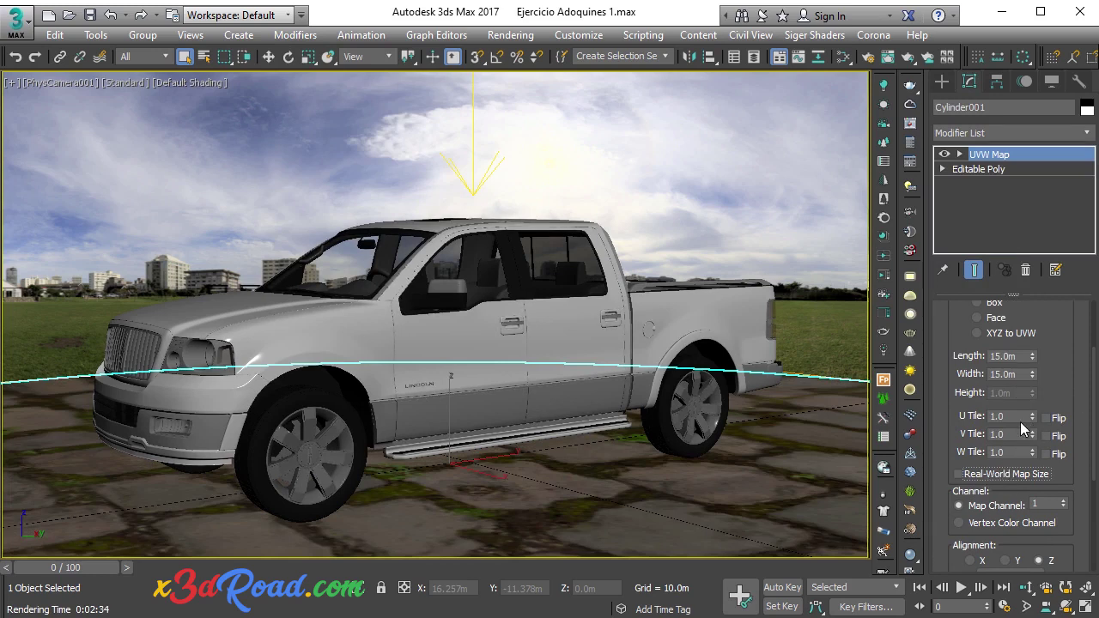
# Step: Try U and V tiling of 2 on the ground's UVW Map, and settle on 5 for both
pyautogui.doubleClick(1010, 414)
pyautogui.write('2')
pyautogui.press('Return')
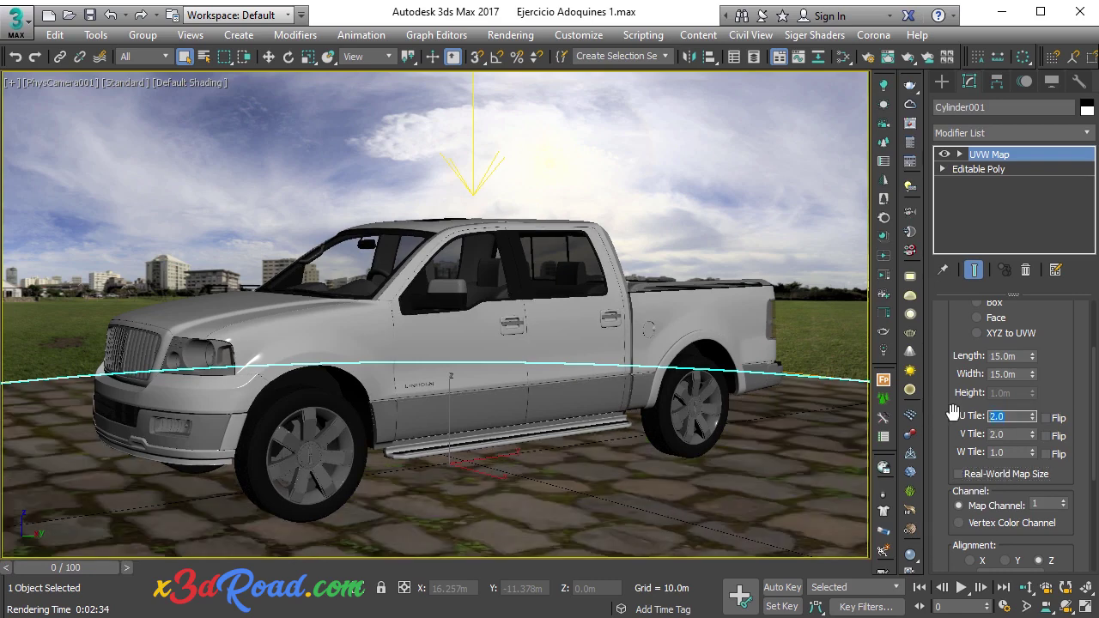
pyautogui.write('5')
pyautogui.press('Tab')
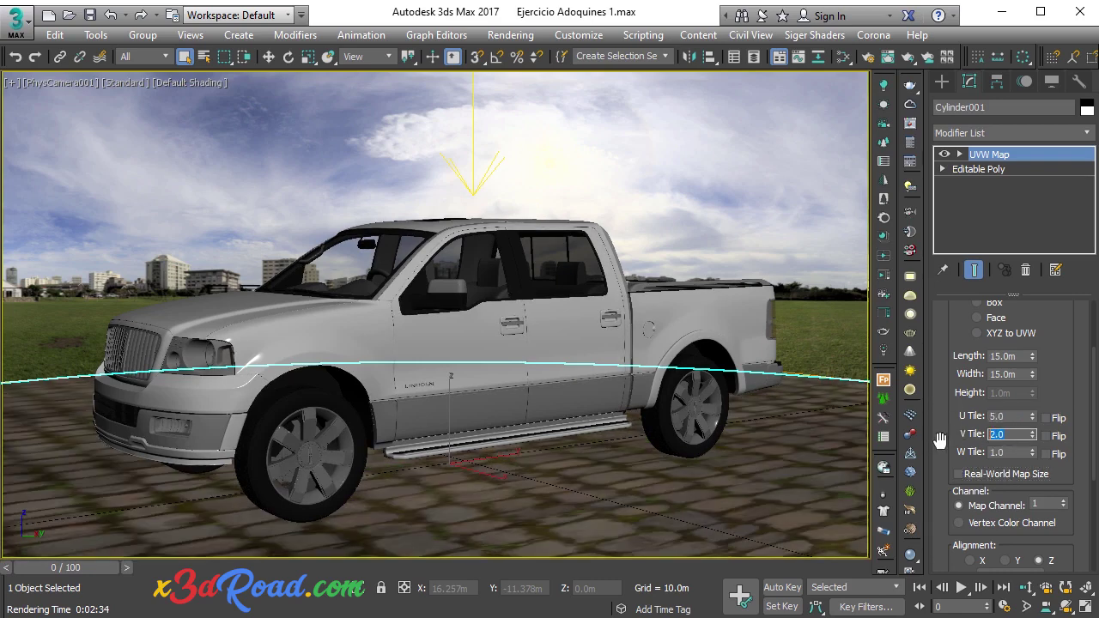
pyautogui.press('Return')
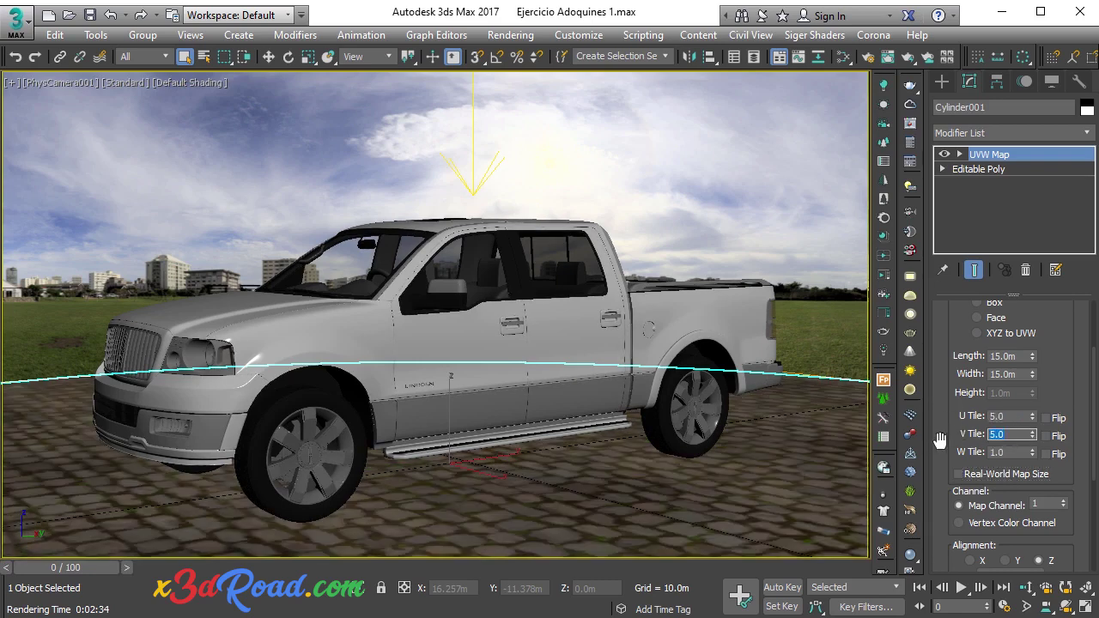
# Step: Deselect the ground and render the camera view of the pickup truck on the cobblestones
pyautogui.click(711, 144)
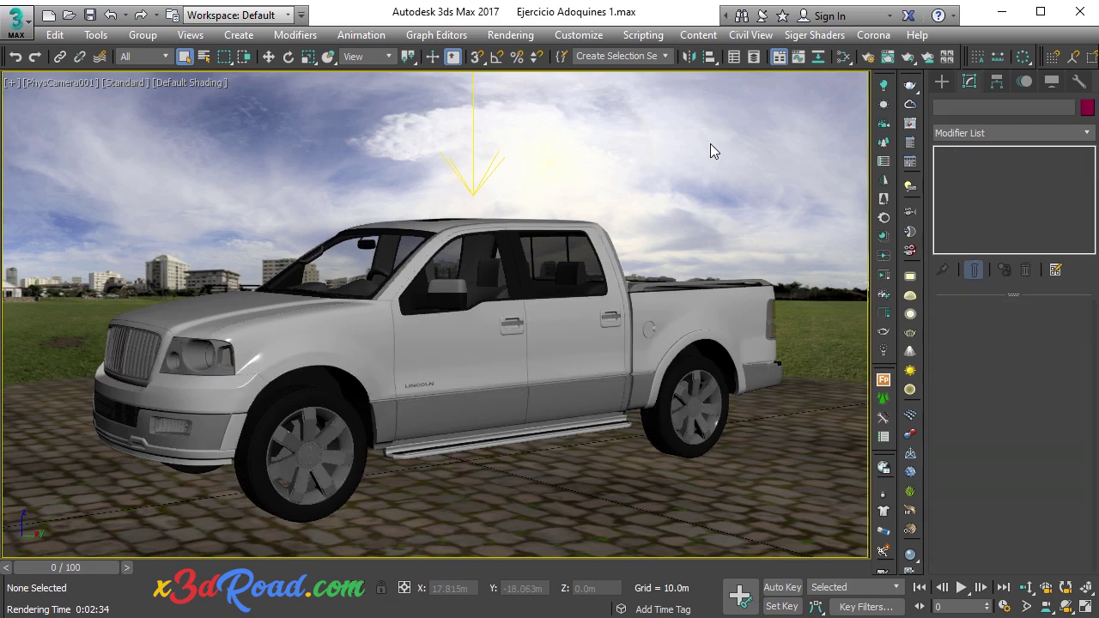
pyautogui.click(511, 34)
pyautogui.click(521, 53)
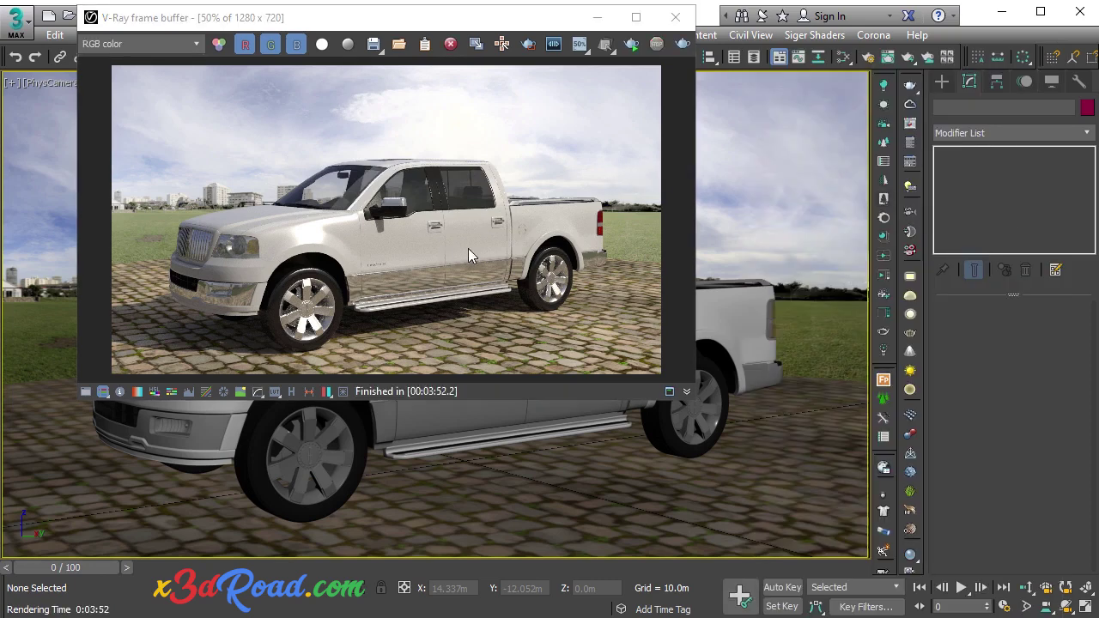
# Step: Examine the rendered cobblestones up close along the shadow edge beneath the truck's side step to judge their relief
pyautogui.scroll(2, 451, 334)
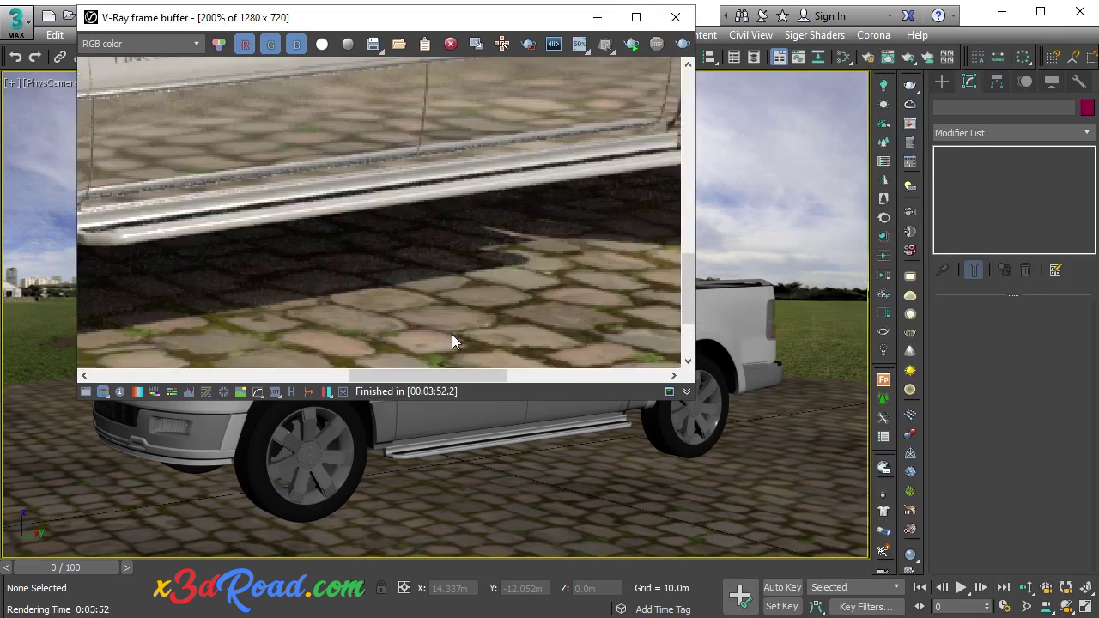
pyautogui.scroll(1, 455, 318)
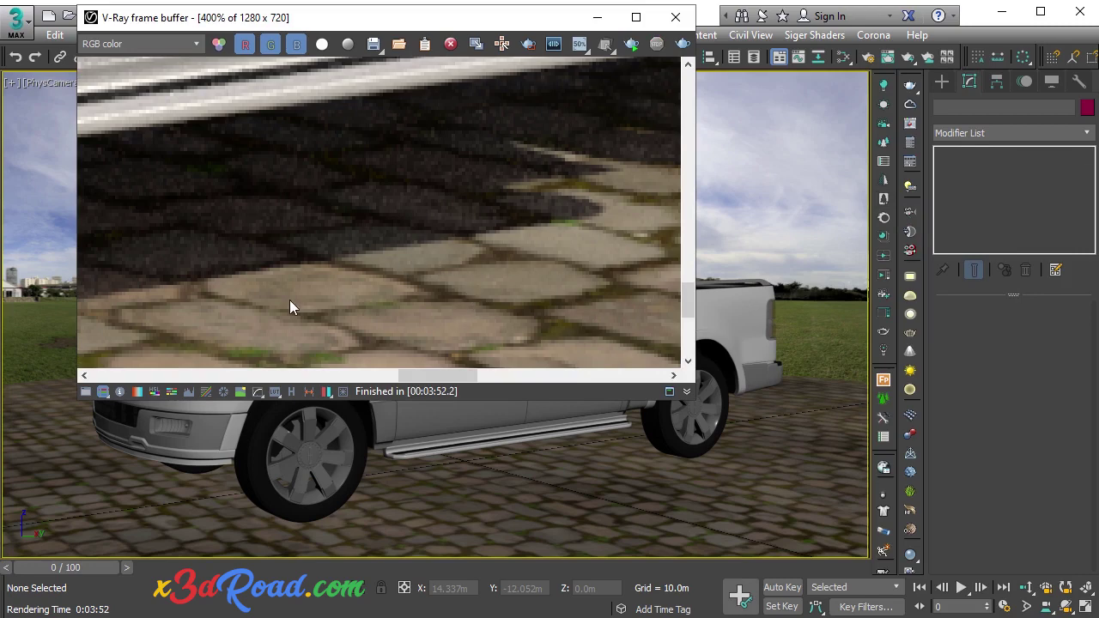
pyautogui.moveTo(289, 306); pyautogui.dragTo(563, 276, button='middle')
pyautogui.scroll(-1, 420, 277)
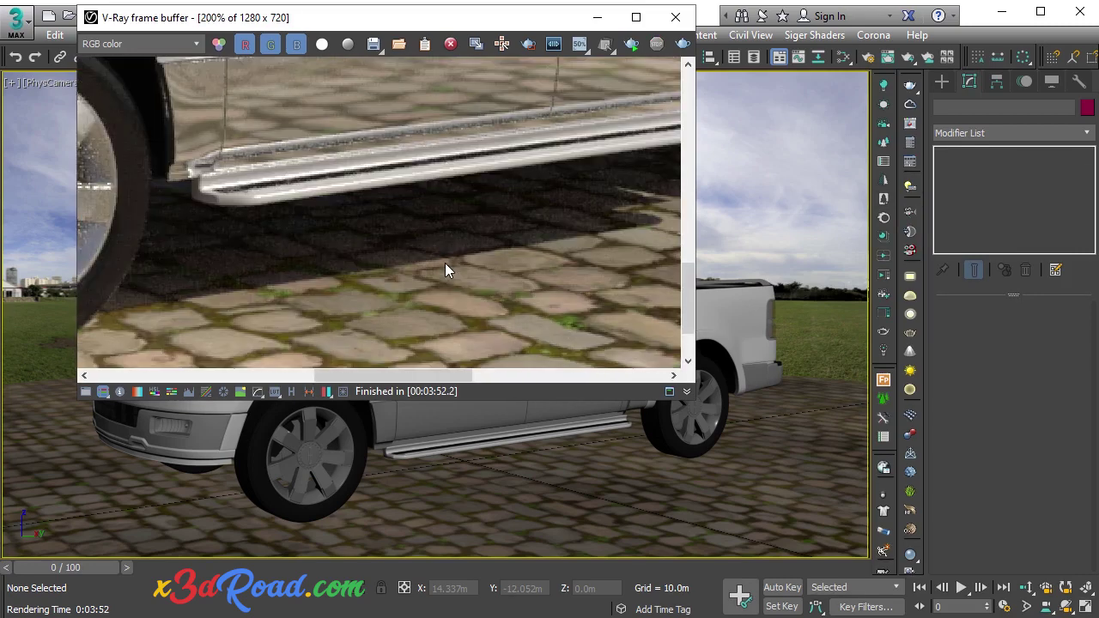
pyautogui.scroll(1, 361, 276)
pyautogui.scroll(2, 382, 273)
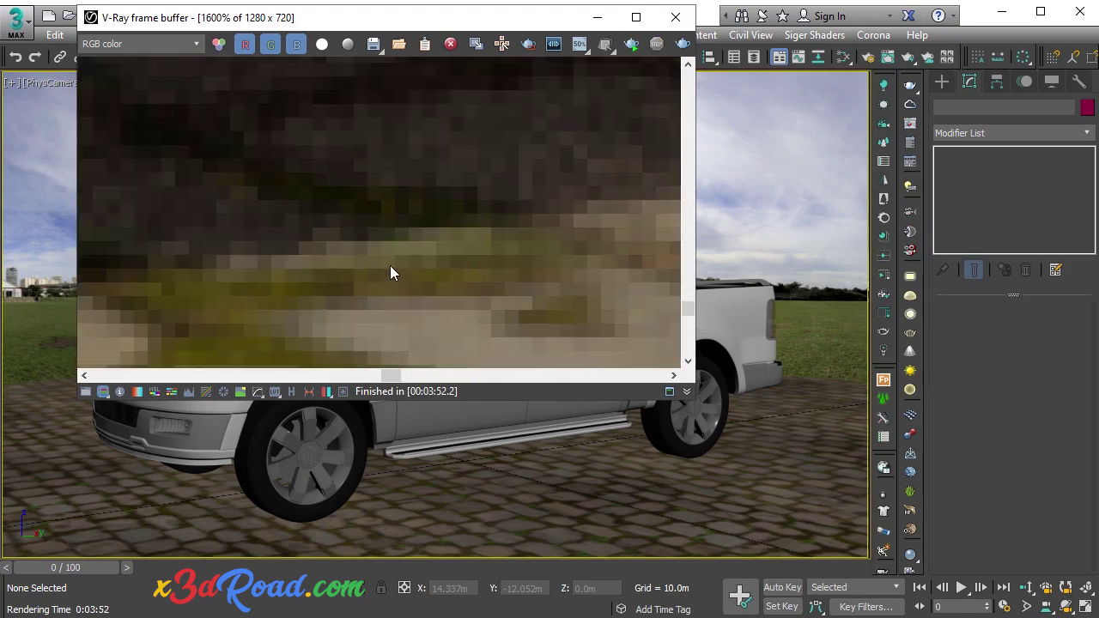
pyautogui.scroll(-2, 392, 264)
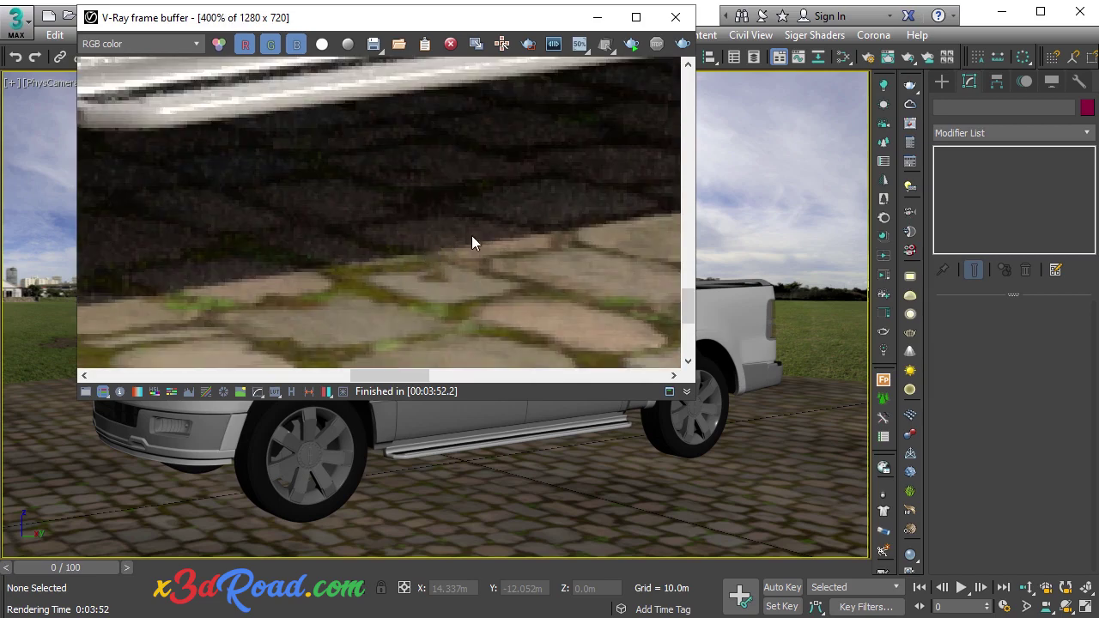
pyautogui.scroll(-3, 517, 241)
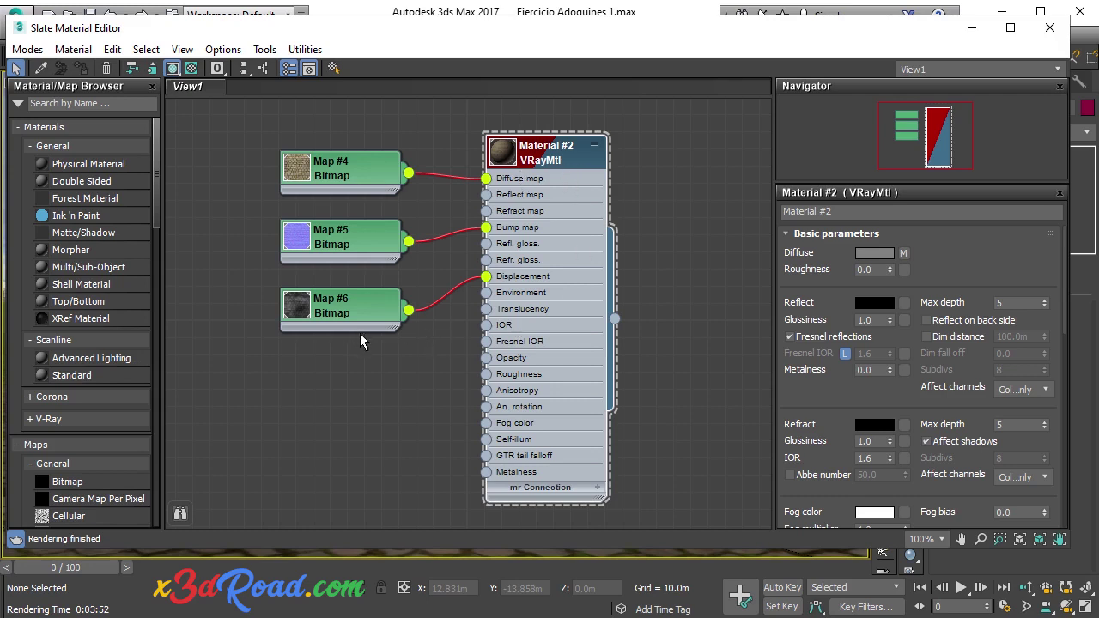
# Step: Check the Bump amount among the cobblestone material's maps and set its Displace amount to 5
pyautogui.moveTo(1068, 325); pyautogui.dragTo(1069, 472)
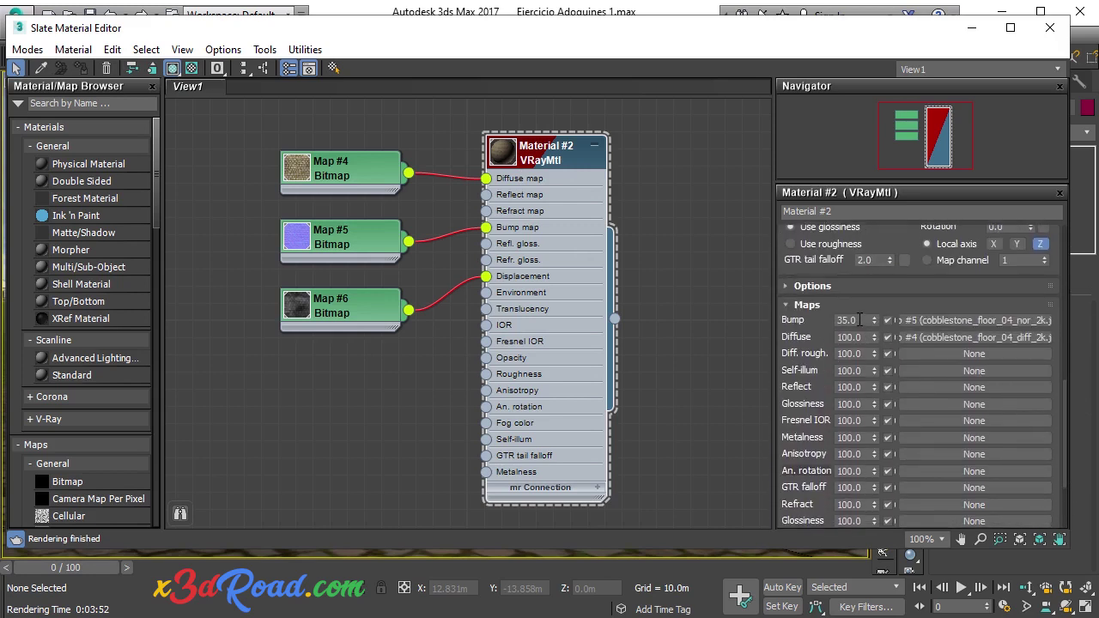
pyautogui.click(859, 320)
pyautogui.moveTo(1071, 445); pyautogui.dragTo(1074, 474)
pyautogui.click(854, 463)
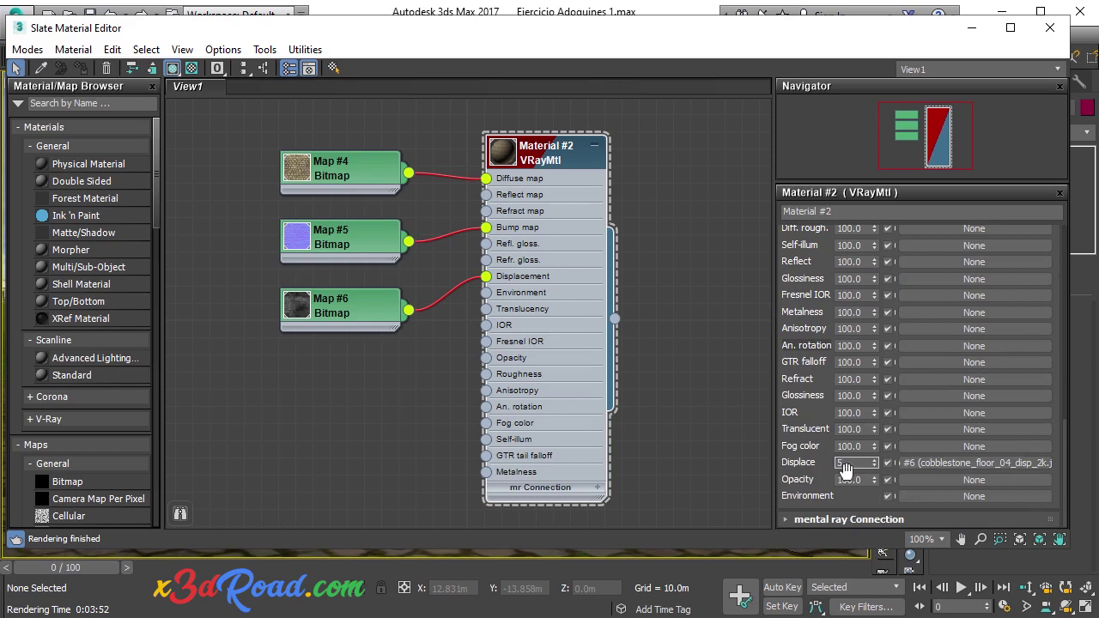
pyautogui.press('Return')
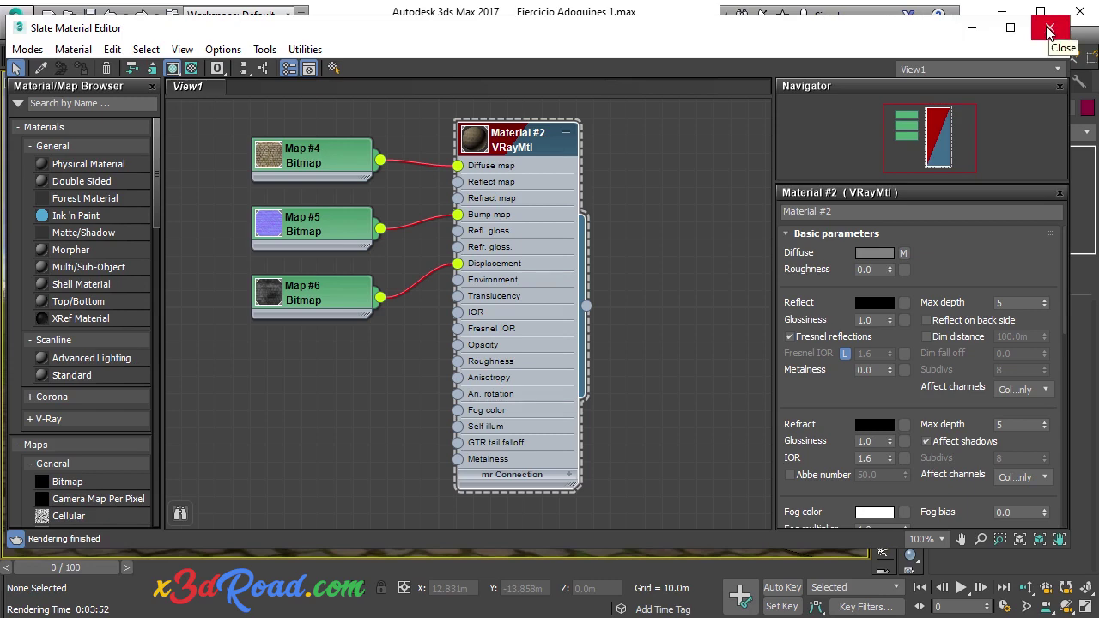
# Step: Close the material editor and render the camera view of the pickup truck again
pyautogui.click(1048, 31)
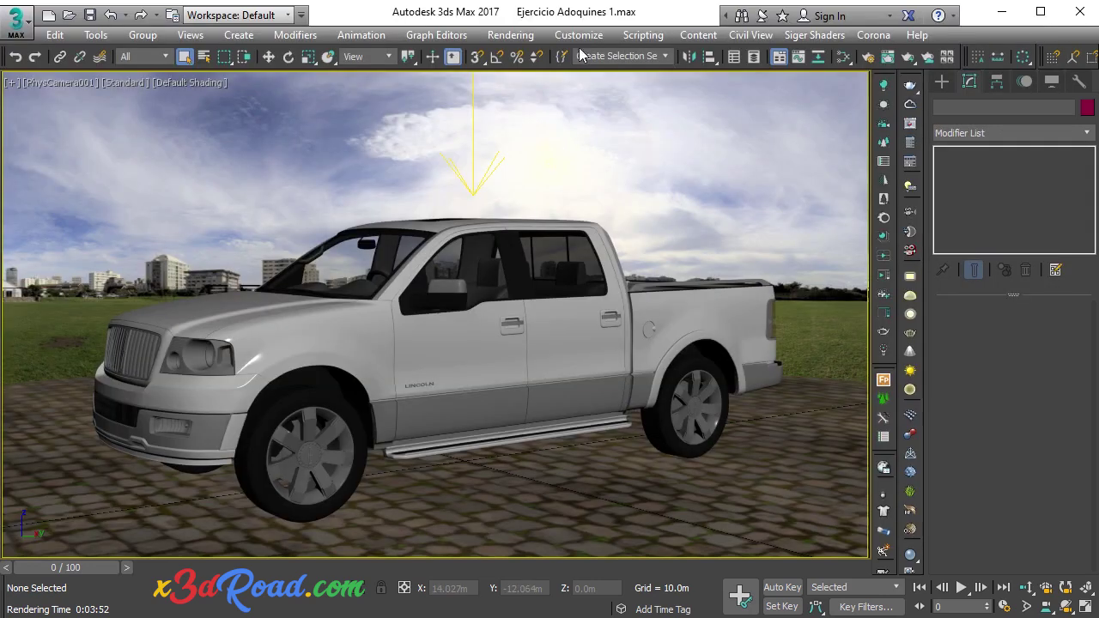
pyautogui.click(510, 35)
pyautogui.click(521, 54)
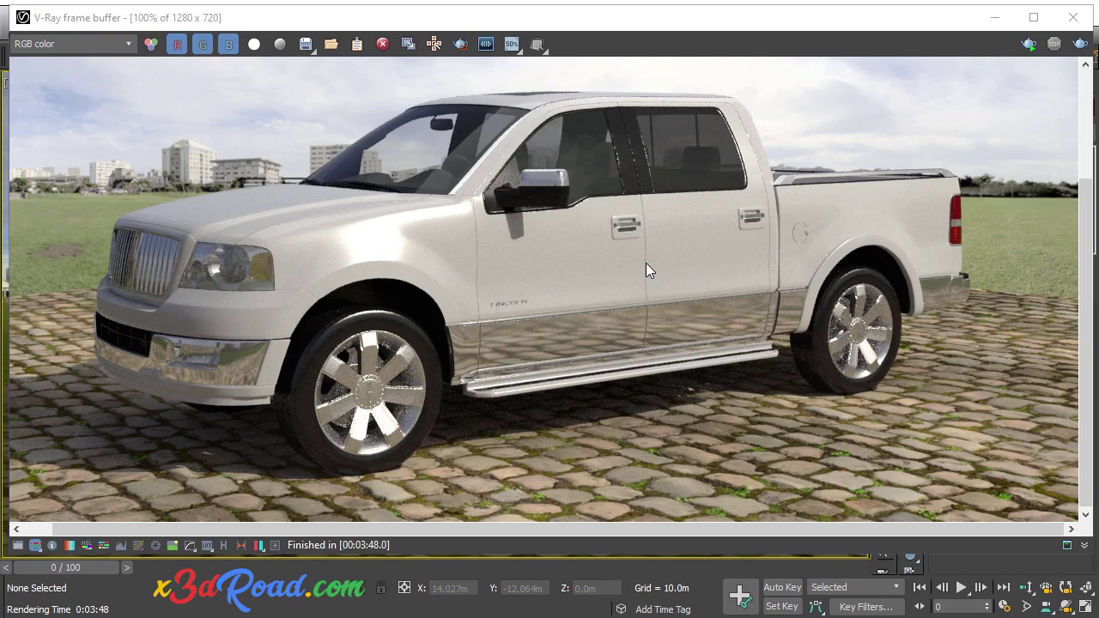
# Step: Examine the new render's cobblestones beneath the side step and around the rear wheel, and return to the overall view
pyautogui.scroll(2, 635, 418)
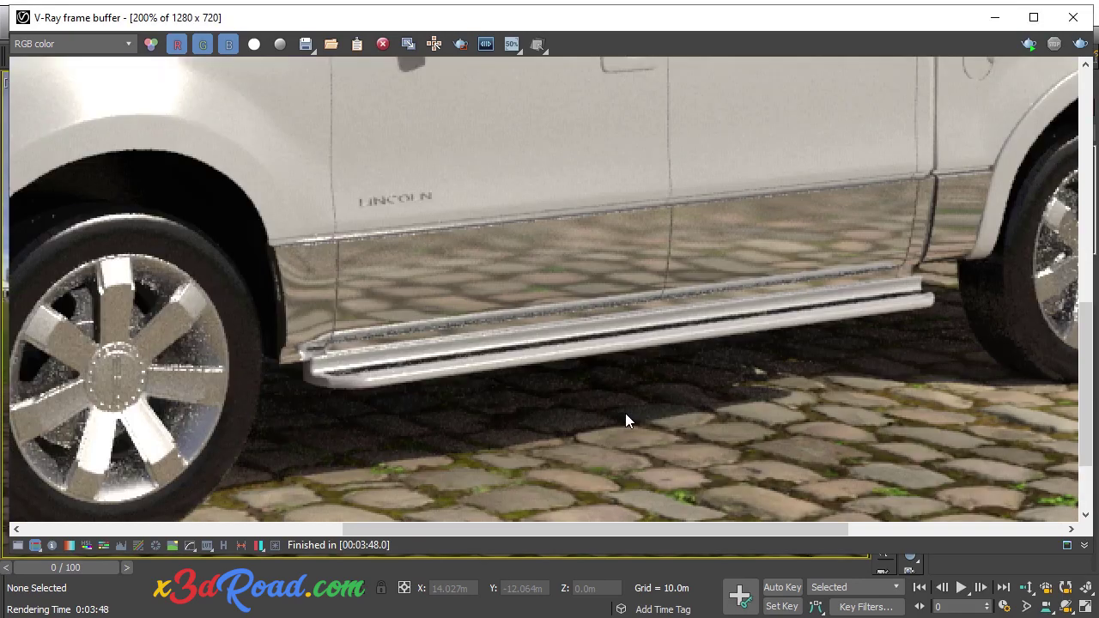
pyautogui.moveTo(684, 427); pyautogui.dragTo(556, 343, button='middle')
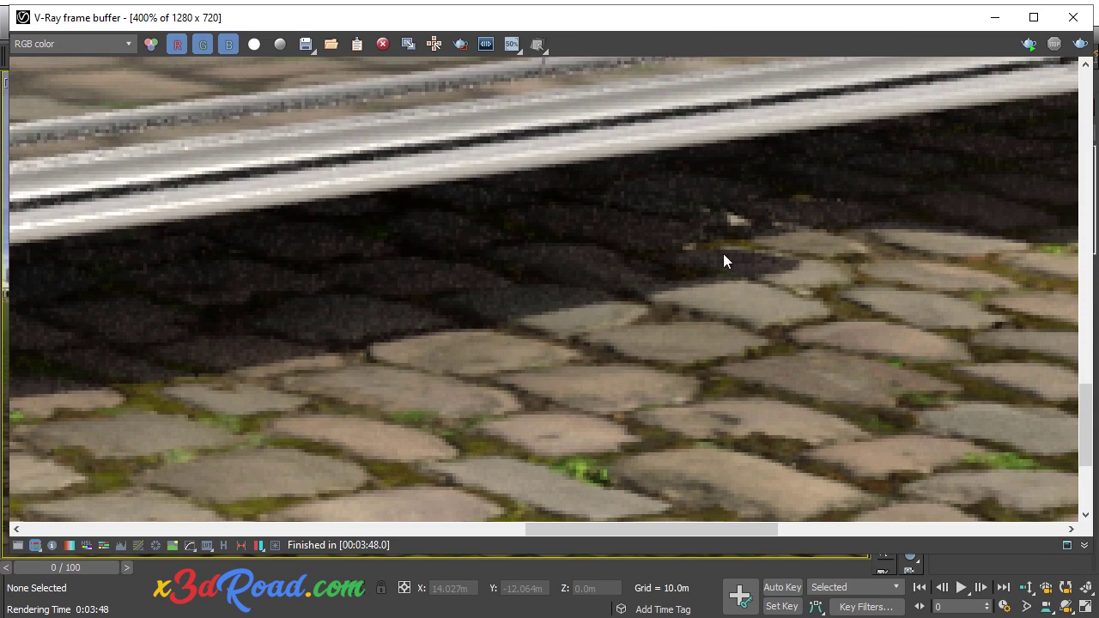
pyautogui.scroll(-1, 696, 292)
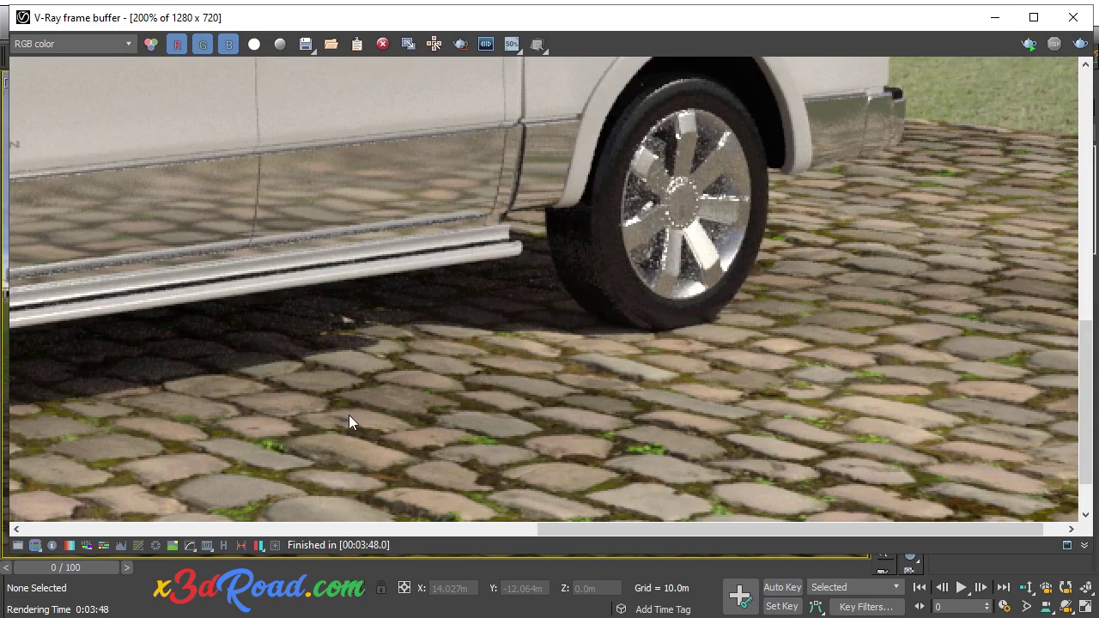
pyautogui.moveTo(348, 421); pyautogui.dragTo(764, 273, button='middle')
pyautogui.scroll(-1, 660, 225)
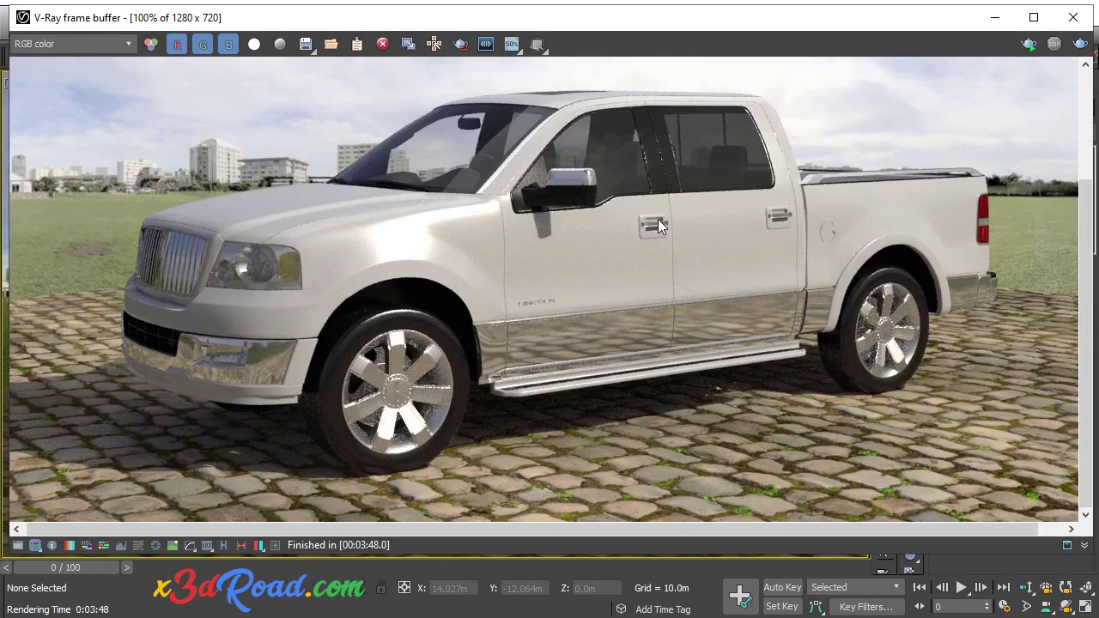